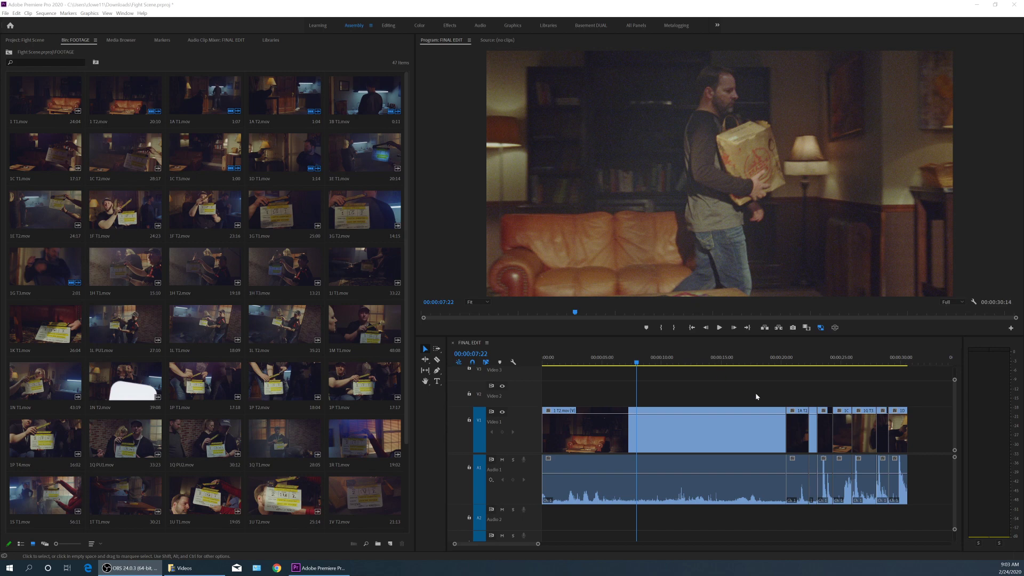
# Play the FINAL EDIT sequence from about 17 to 26 seconds to review the cuts following the living room shot
pyautogui.click(360, 30)
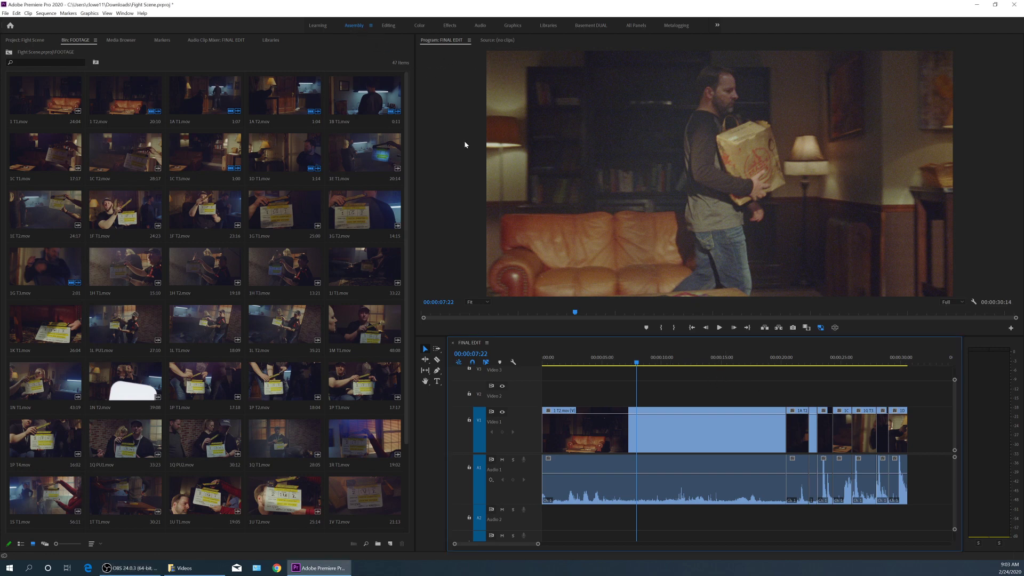
pyautogui.click(745, 362)
pyautogui.press('space')
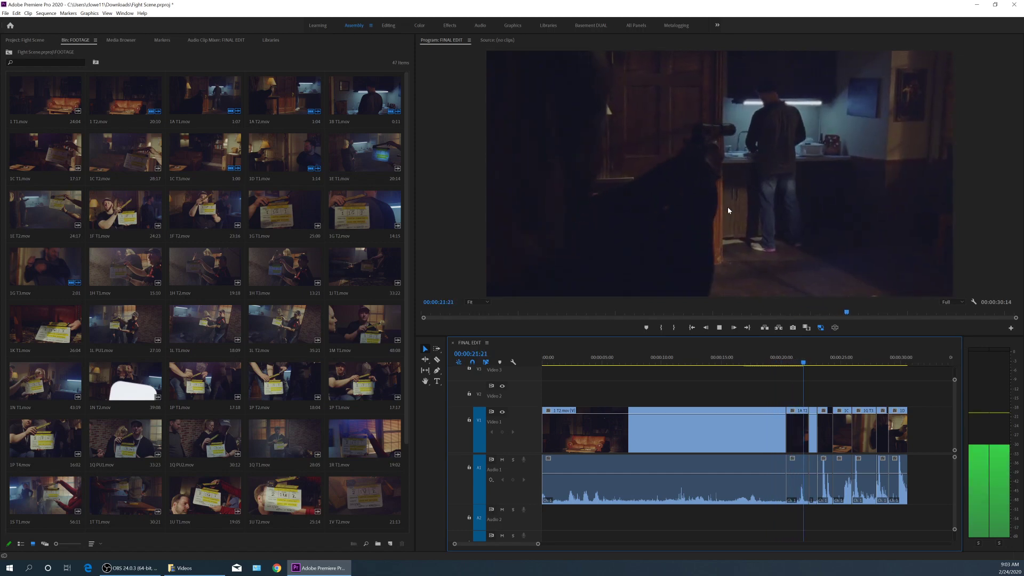
pyautogui.press('space')
pyautogui.click(772, 363)
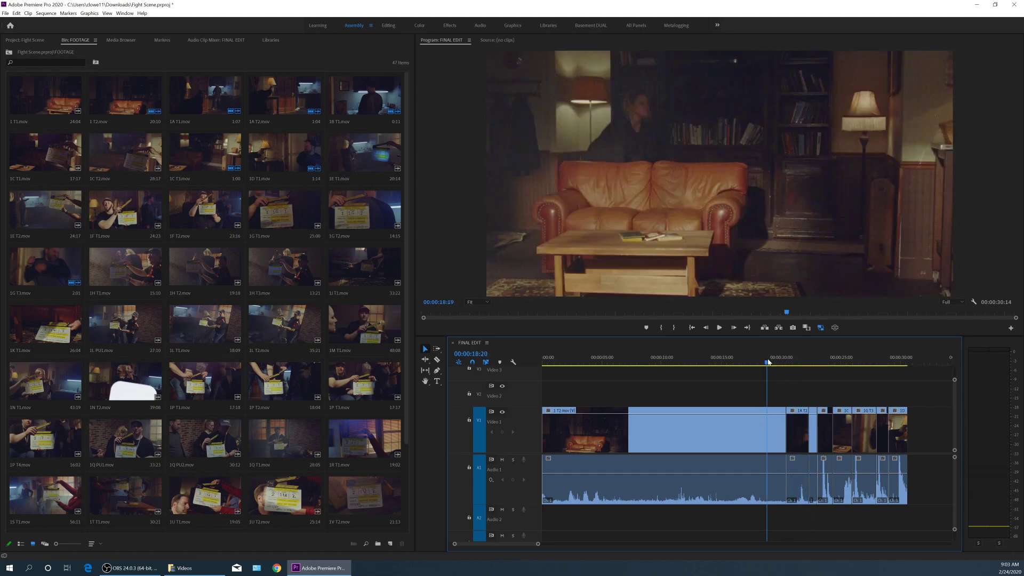
pyautogui.moveTo(771, 363); pyautogui.dragTo(794, 364)
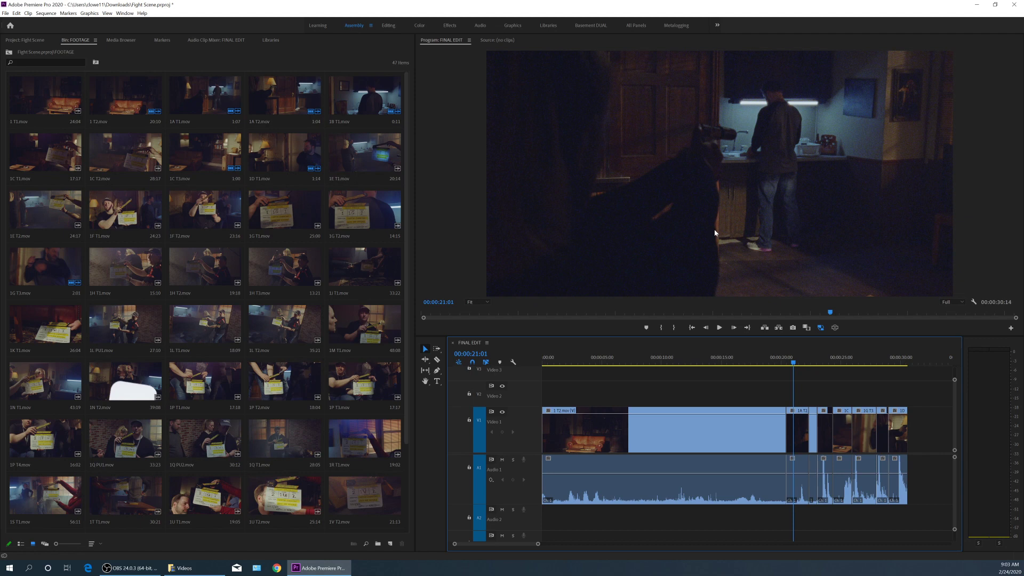
pyautogui.press('space')
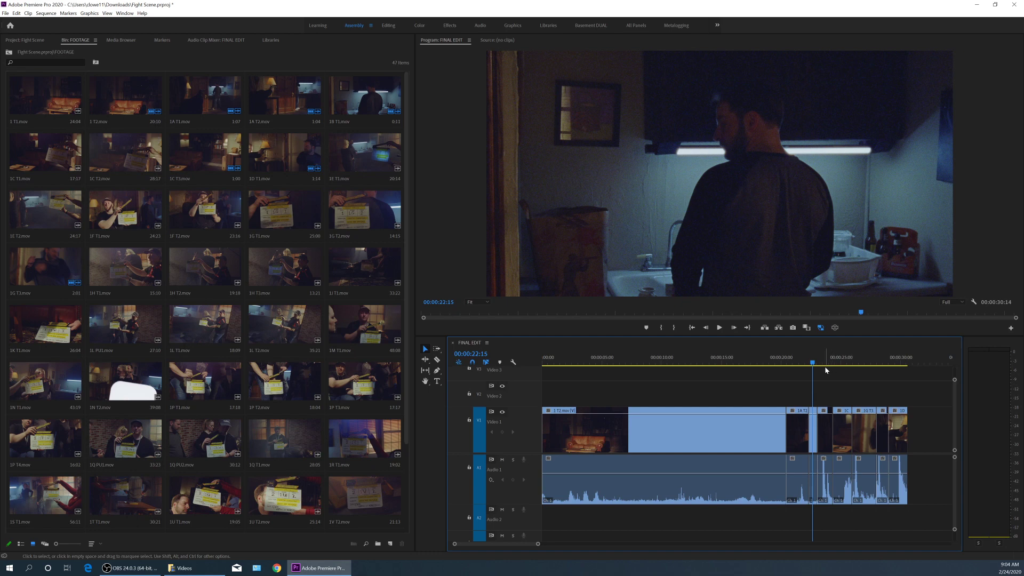
pyautogui.click(820, 331)
pyautogui.press('space')
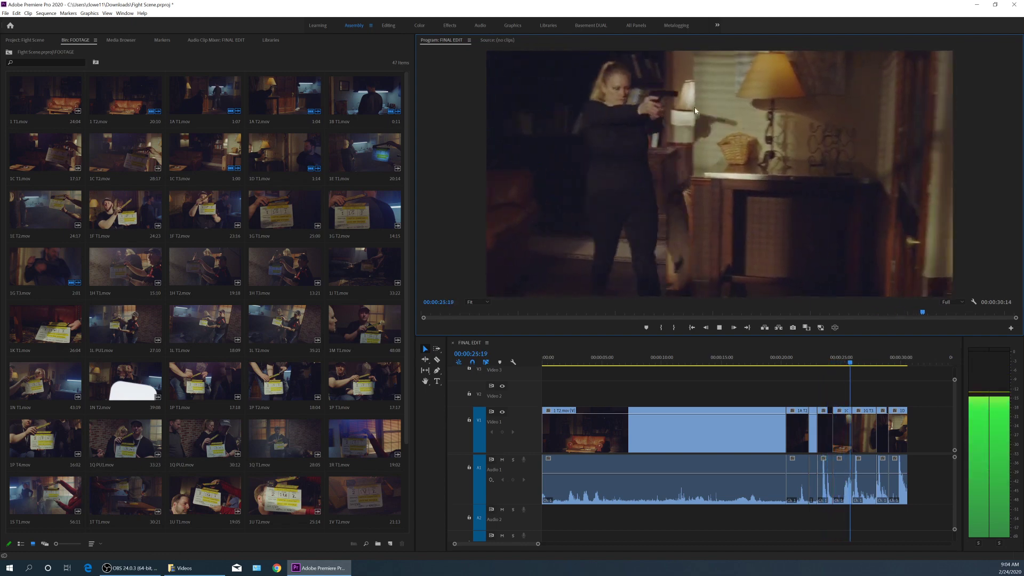
pyautogui.press('space')
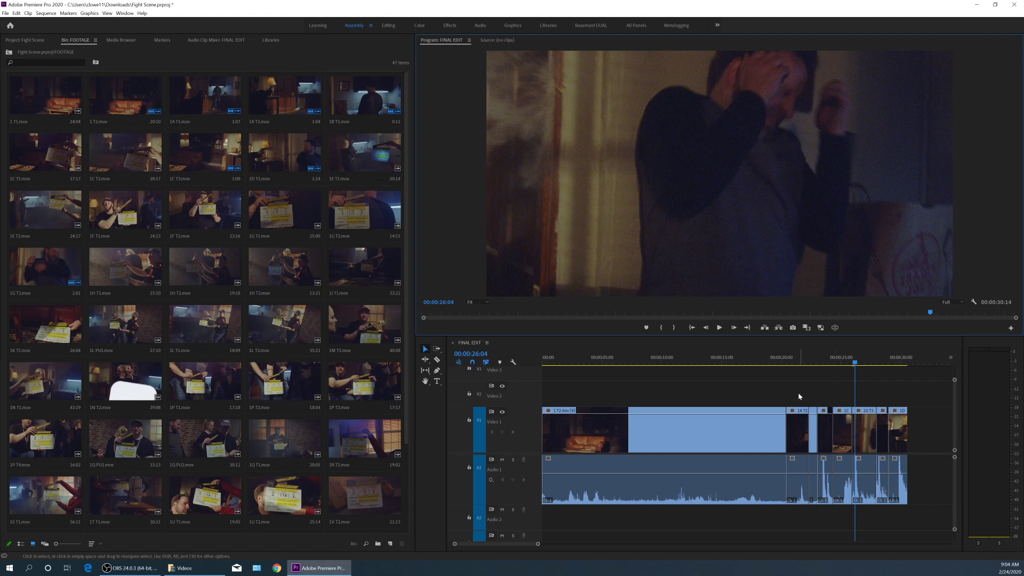
pyautogui.click(756, 362)
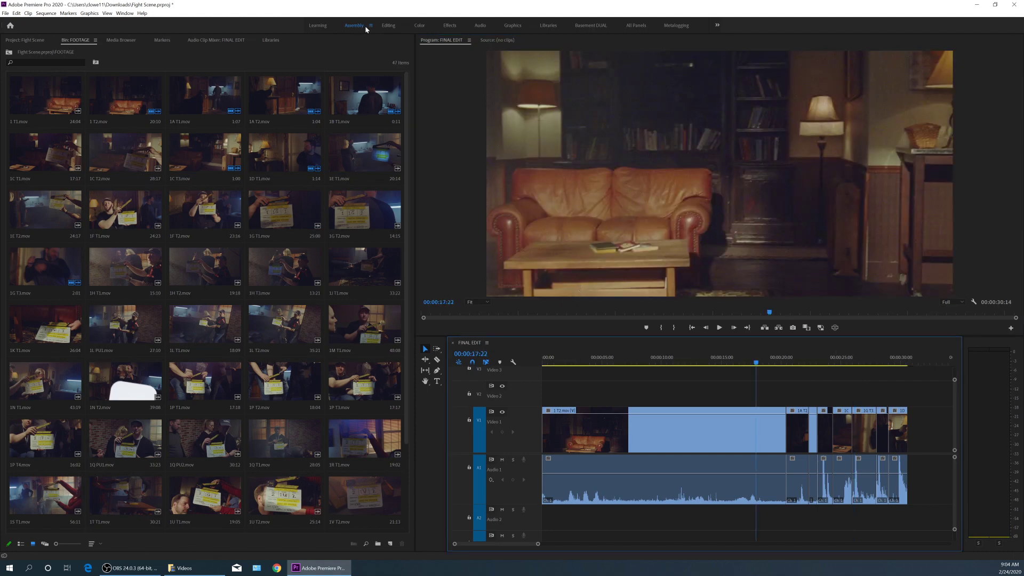
# Switch to the Editing workspace and widen the timeline area at the expense of the footage bin
pyautogui.click(388, 25)
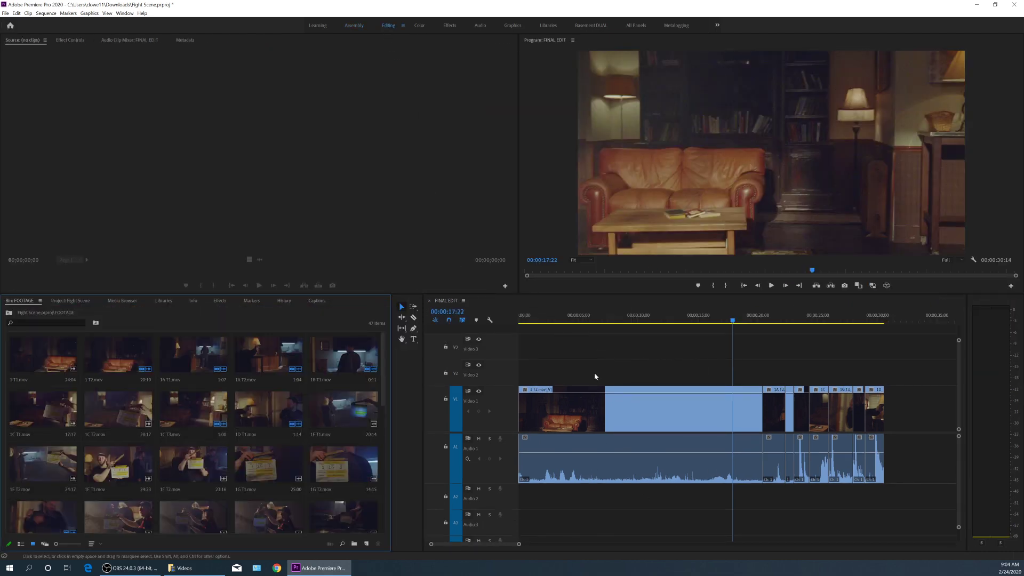
pyautogui.moveTo(420, 364); pyautogui.dragTo(330, 367)
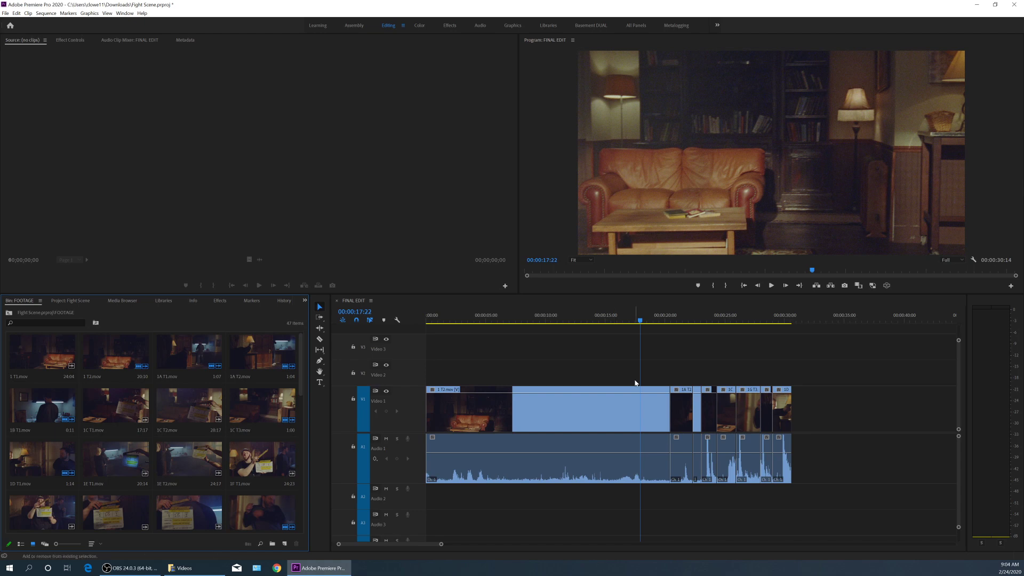
# Place the playhead at 00:00:18:02, adjust the track heights so Video 1 and Audio 1 are enlarged, and zoom in there
pyautogui.click(642, 318)
pyautogui.hotkey('shift', '-')
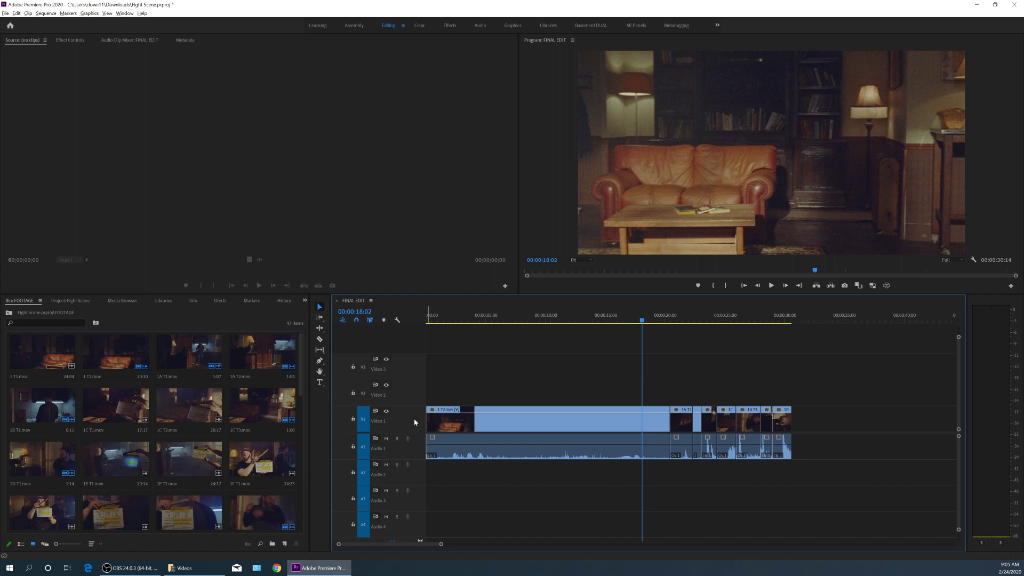
pyautogui.scroll(5, 414, 421)
pyautogui.press('alt')
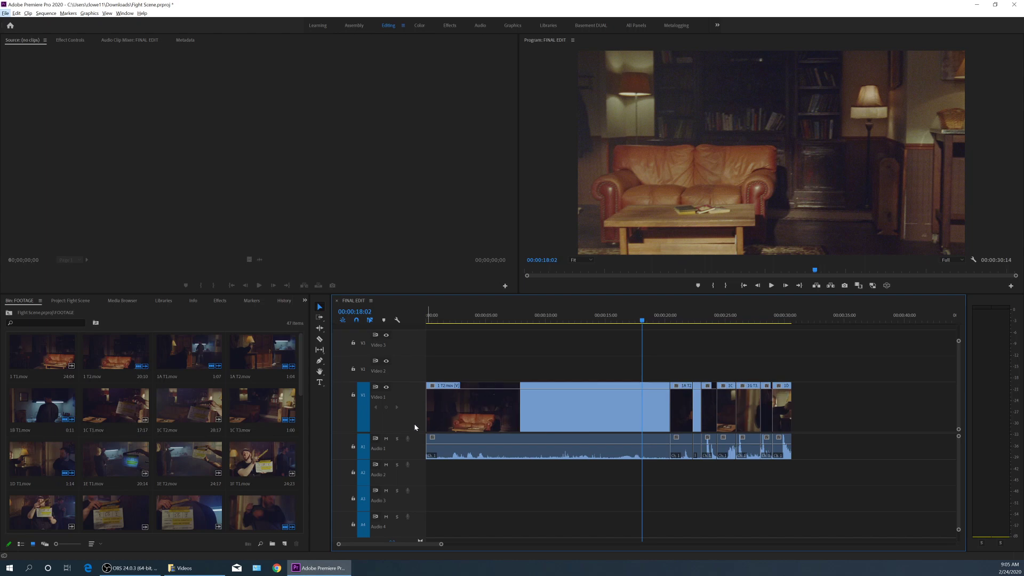
pyautogui.press('alt')
pyautogui.scroll(5, 416, 452)
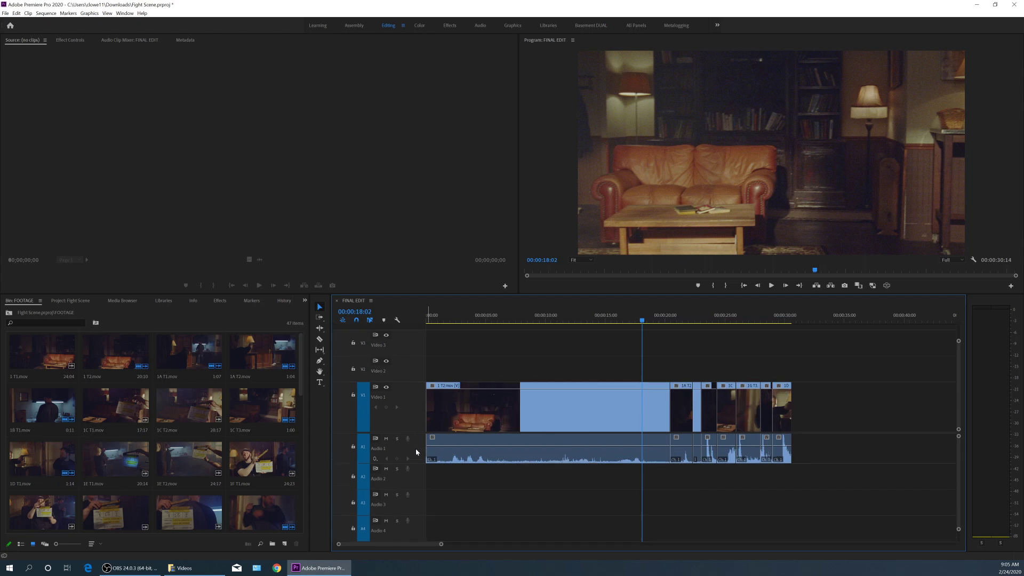
pyautogui.press('=')
pyautogui.press('=')
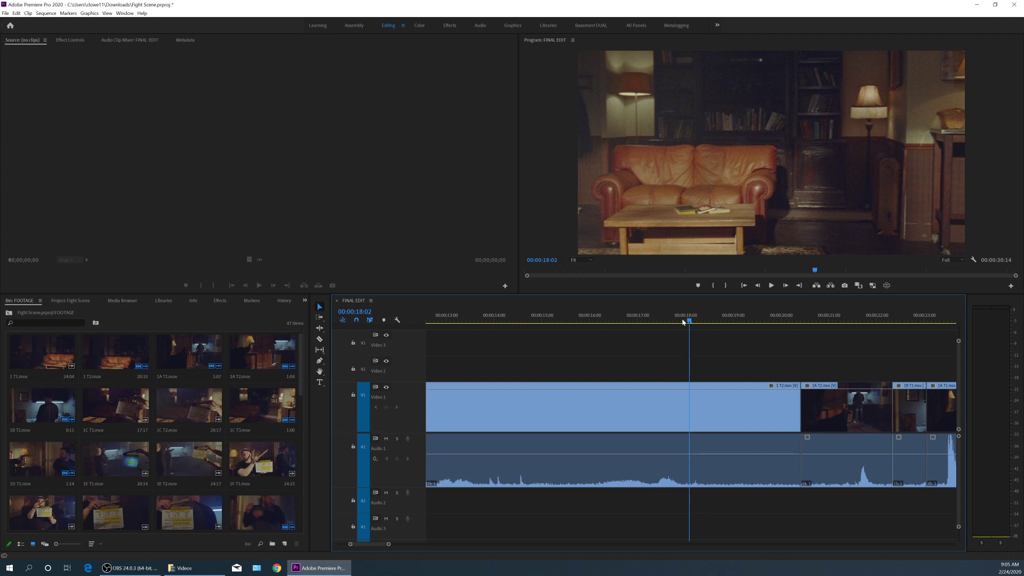
# Trim the end of clip 1 T2.mov back to 00:00:19:11 and ripple delete the resulting gap
pyautogui.moveTo(683, 322); pyautogui.dragTo(755, 322)
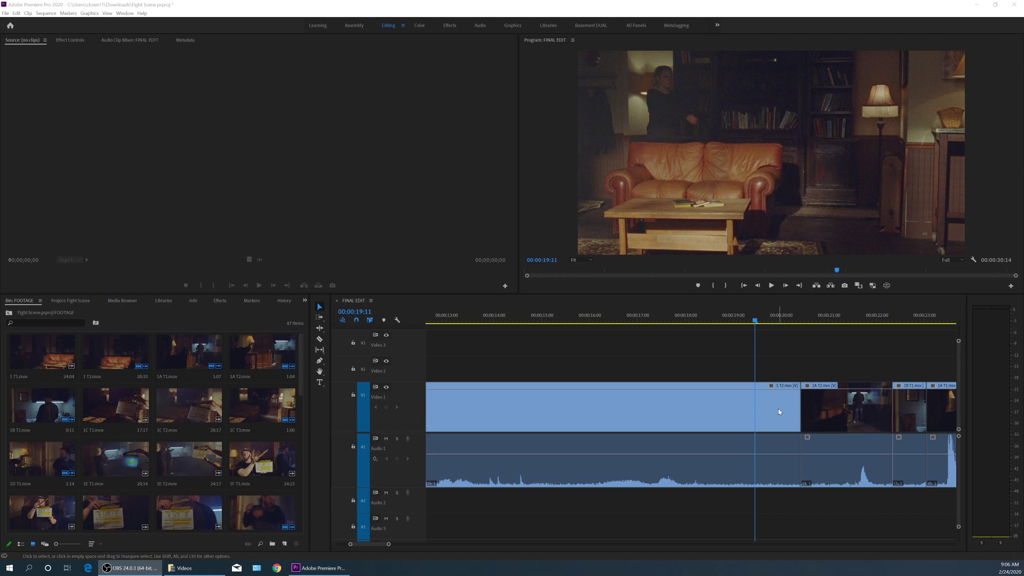
pyautogui.click(320, 405)
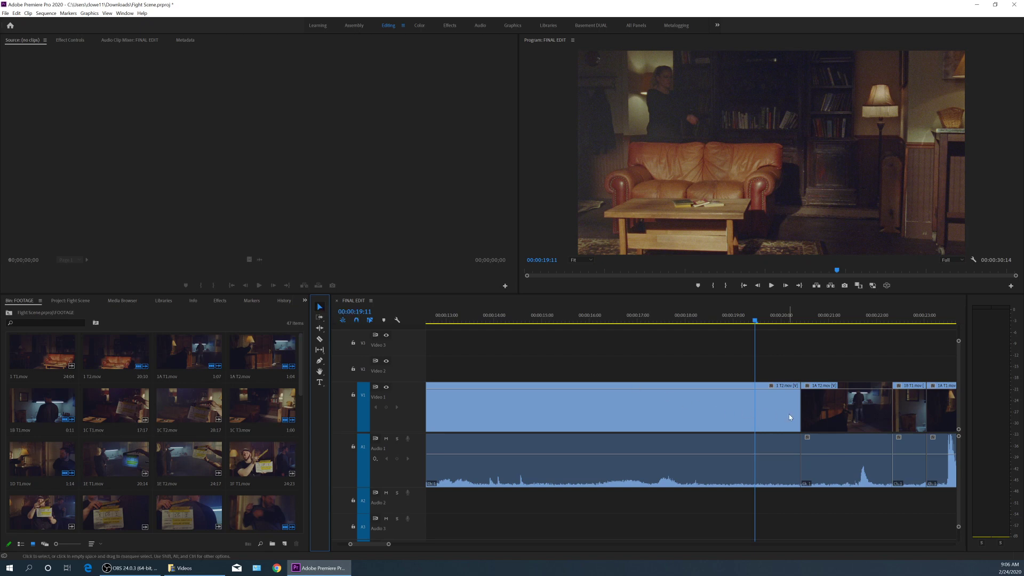
pyautogui.moveTo(799, 406); pyautogui.dragTo(755, 405)
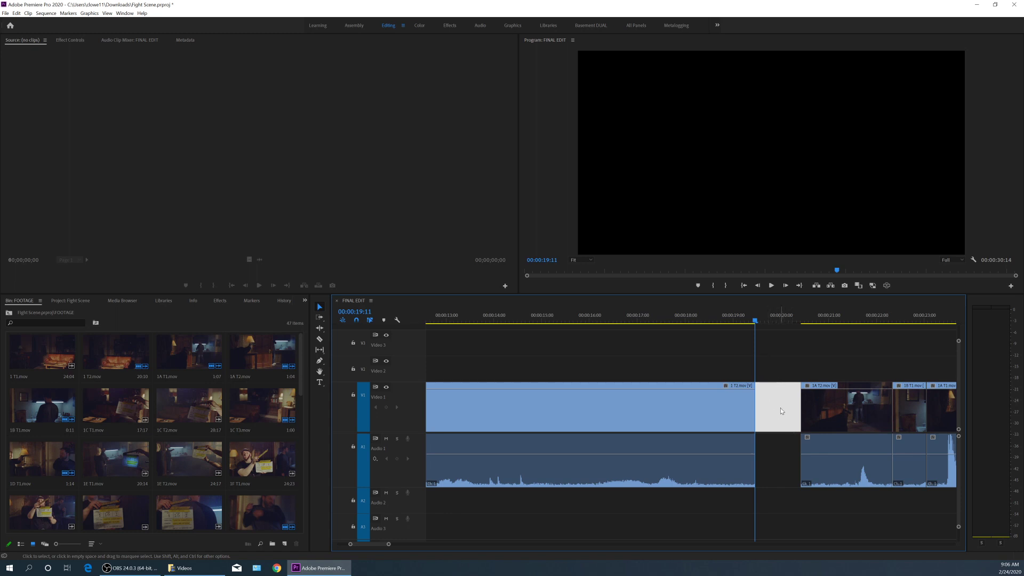
pyautogui.press('Delete')
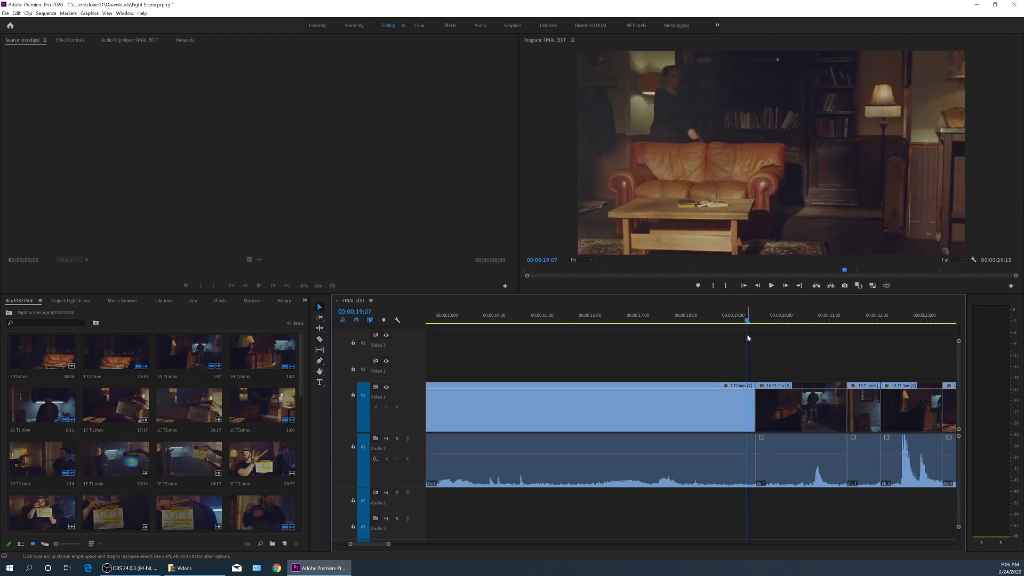
# Move the playhead back before the new cut and play across it from 1 T2.mov into 1A T2.mov
pyautogui.press('Right')
pyautogui.press('Left')
pyautogui.press('Left')
pyautogui.press('Left')
pyautogui.press('Left')
pyautogui.press('Left')
pyautogui.press('Left')
pyautogui.press('Left')
pyautogui.press('Left')
pyautogui.press('Left')
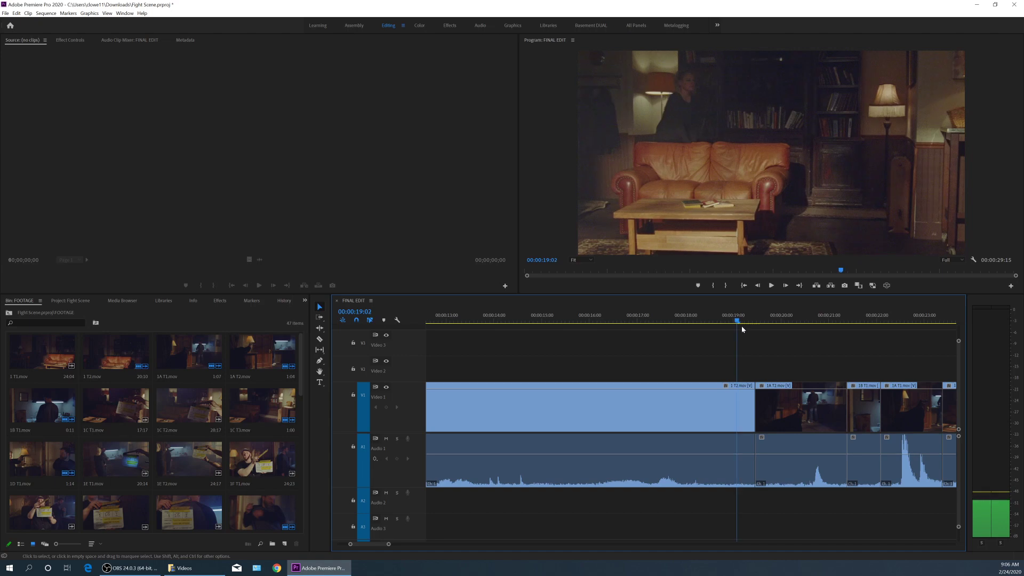
pyautogui.press('Left')
pyautogui.press('Left')
pyautogui.press('Left')
pyautogui.press('Left')
pyautogui.press('Left')
pyautogui.press('Left')
pyautogui.press('Left')
pyautogui.press('Left')
pyautogui.press('Left')
pyautogui.press('Left')
pyautogui.press('Left')
pyautogui.press('Left')
pyautogui.press('Left')
pyautogui.press('space')
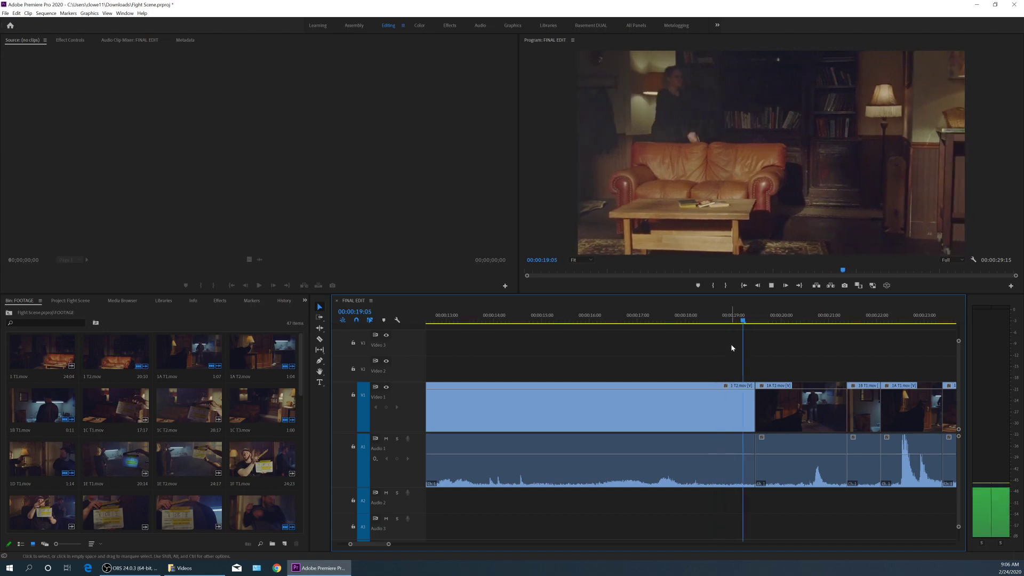
pyautogui.press('space')
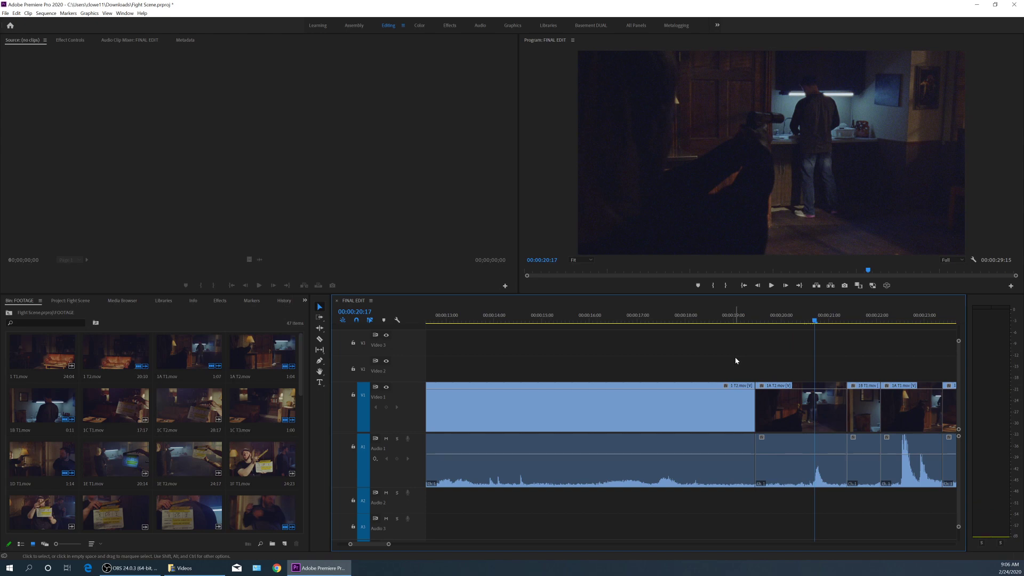
# Undo the gap deletion and the trim at the end of 1 T2.mov
pyautogui.hotkey('ctrl', 'z')
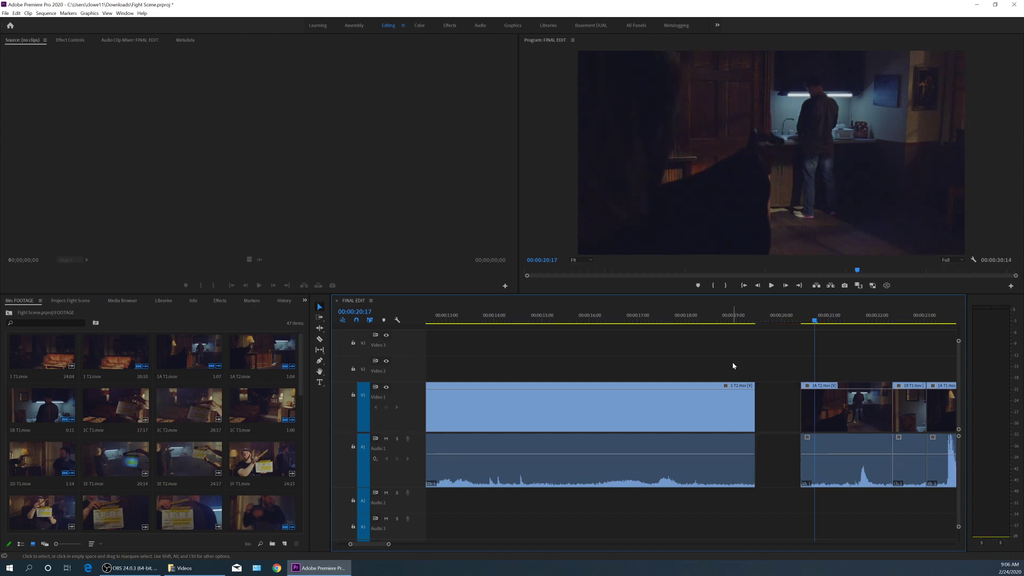
pyautogui.hotkey('ctrl', 'z')
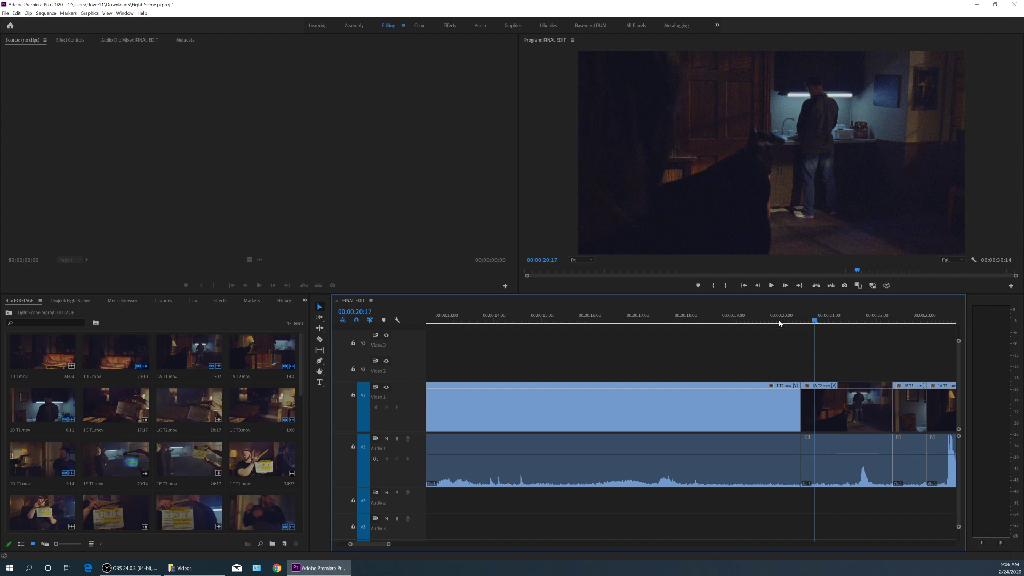
# Place the playhead at 00:00:19:15 and shorten the end of 1 T2.mov to it with the Ripple Edit tool
pyautogui.click(763, 320)
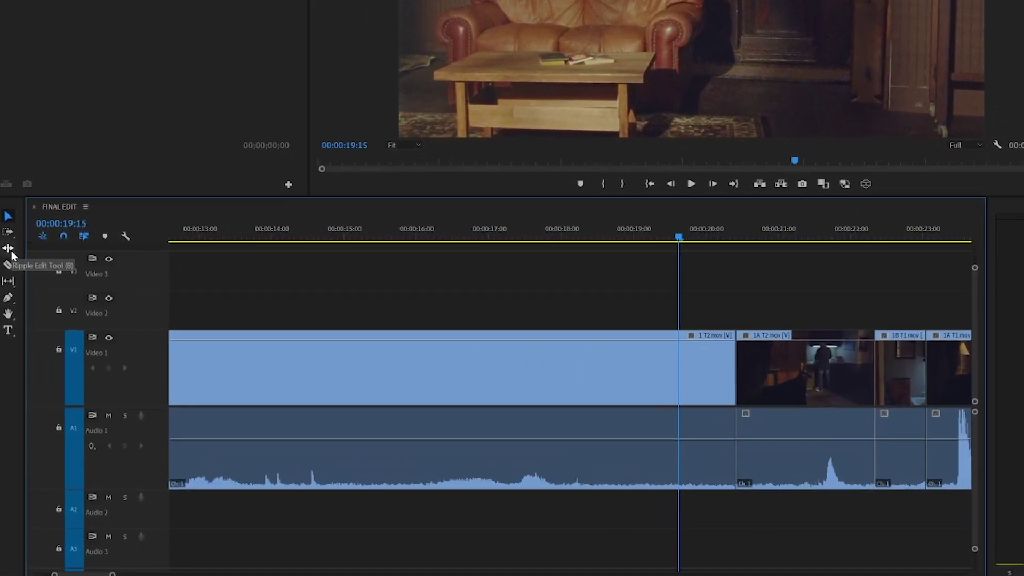
pyautogui.press('c')
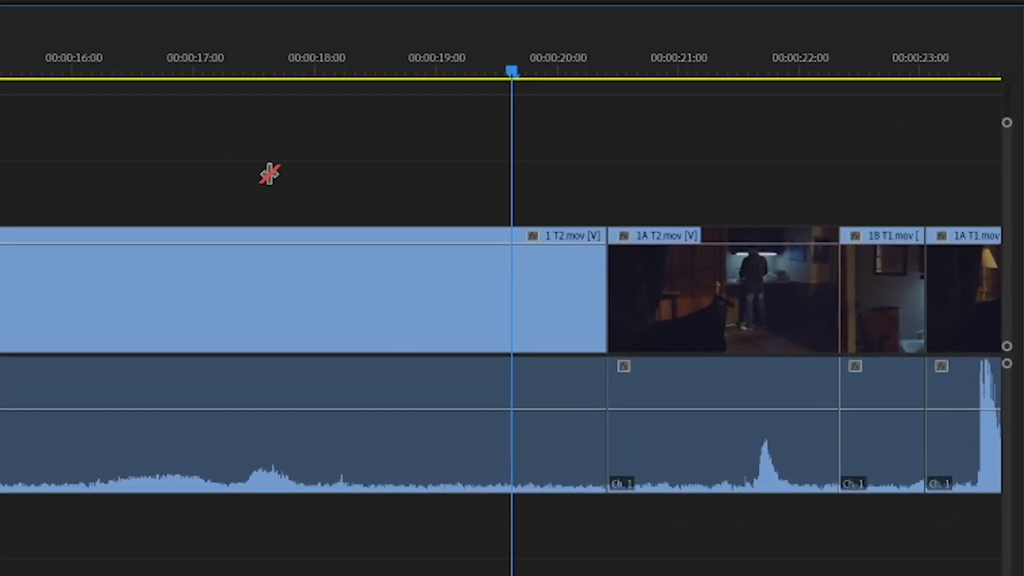
pyautogui.press('b')
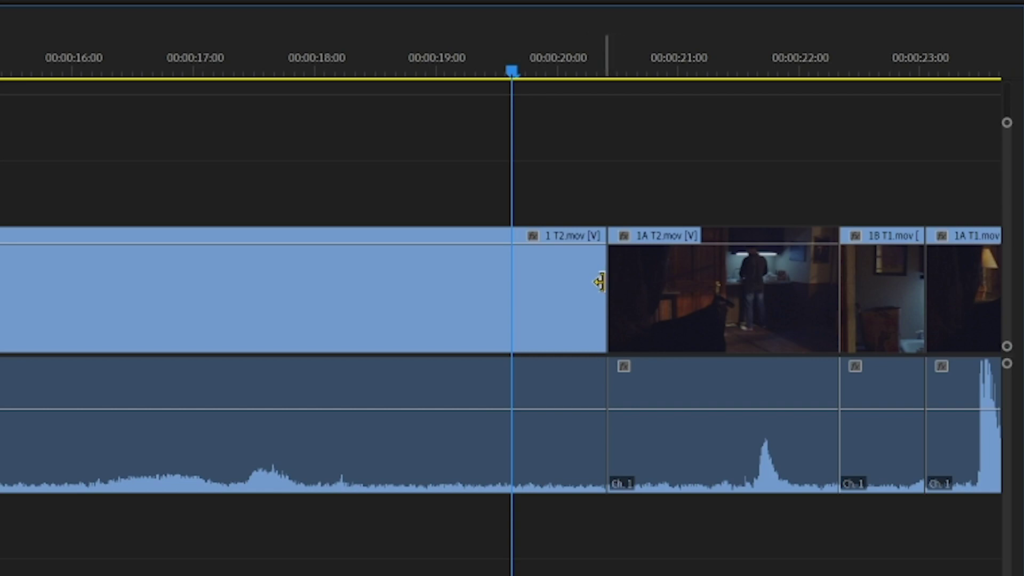
pyautogui.moveTo(513, 71); pyautogui.dragTo(481, 72)
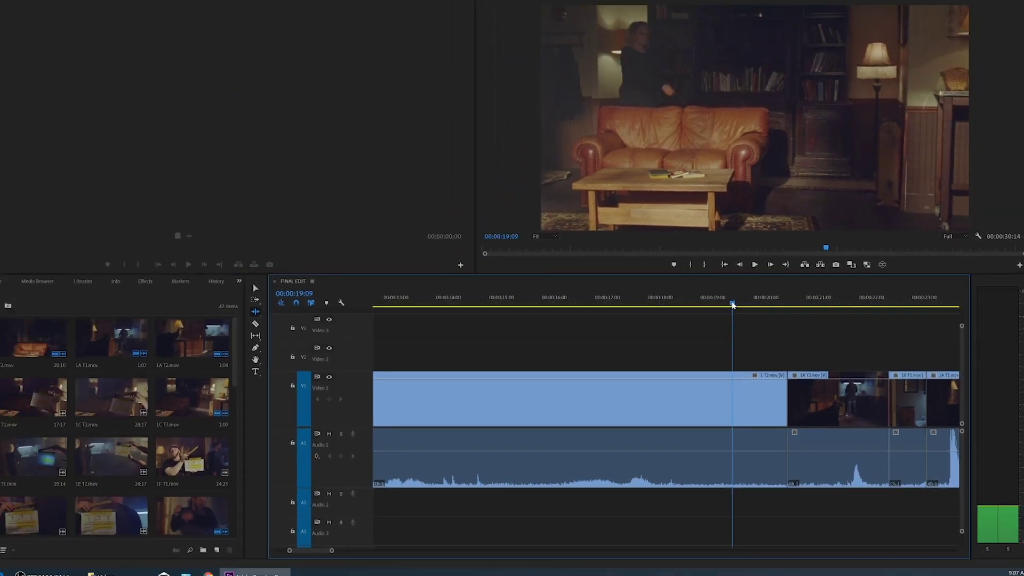
pyautogui.moveTo(733, 304); pyautogui.dragTo(747, 304)
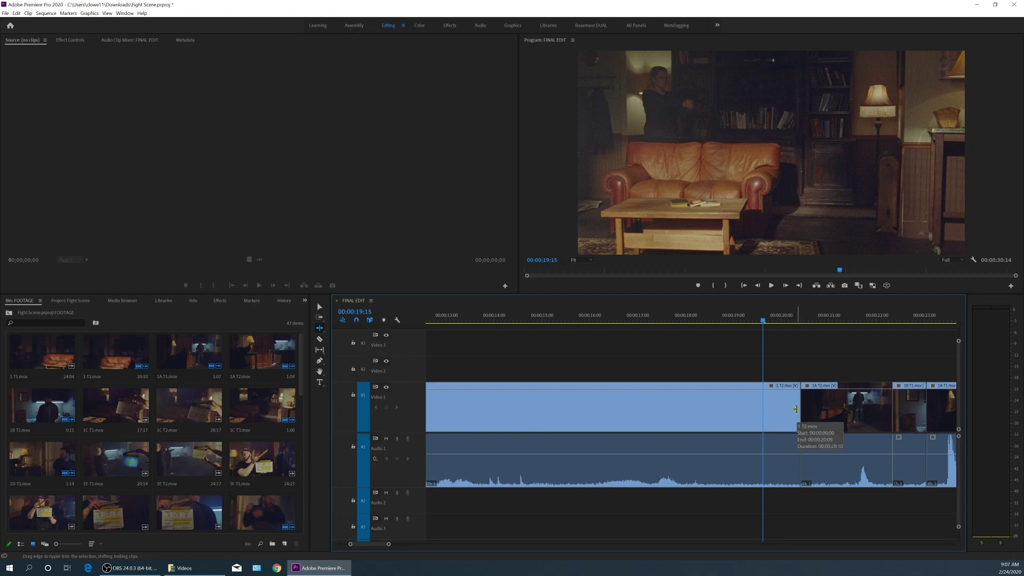
pyautogui.click(795, 410)
pyautogui.moveTo(795, 409); pyautogui.dragTo(760, 409)
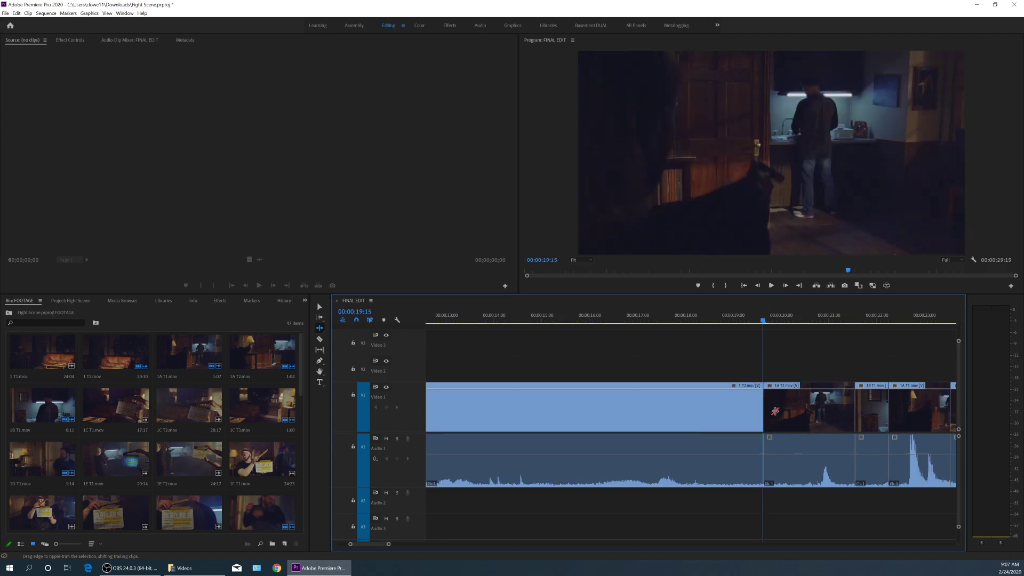
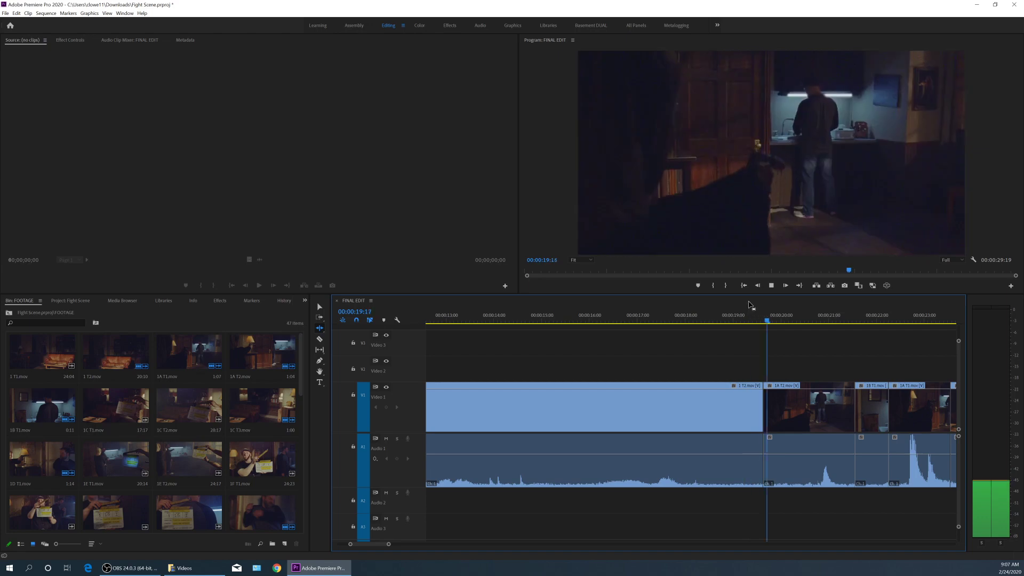
# Stop playback after the cut and undo the ripple trim on 1 T2.mov
pyautogui.press('space')
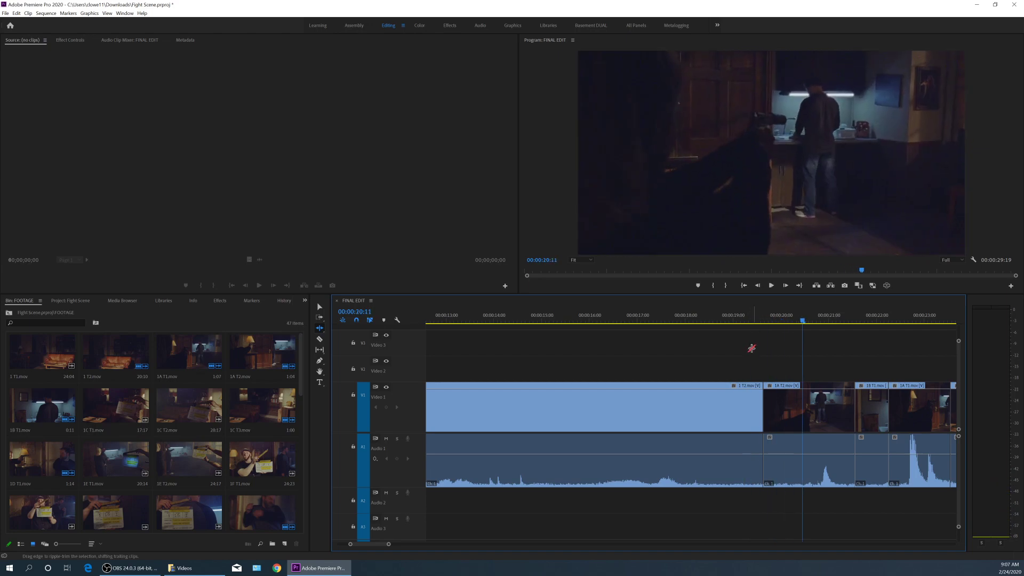
pyautogui.press('e')
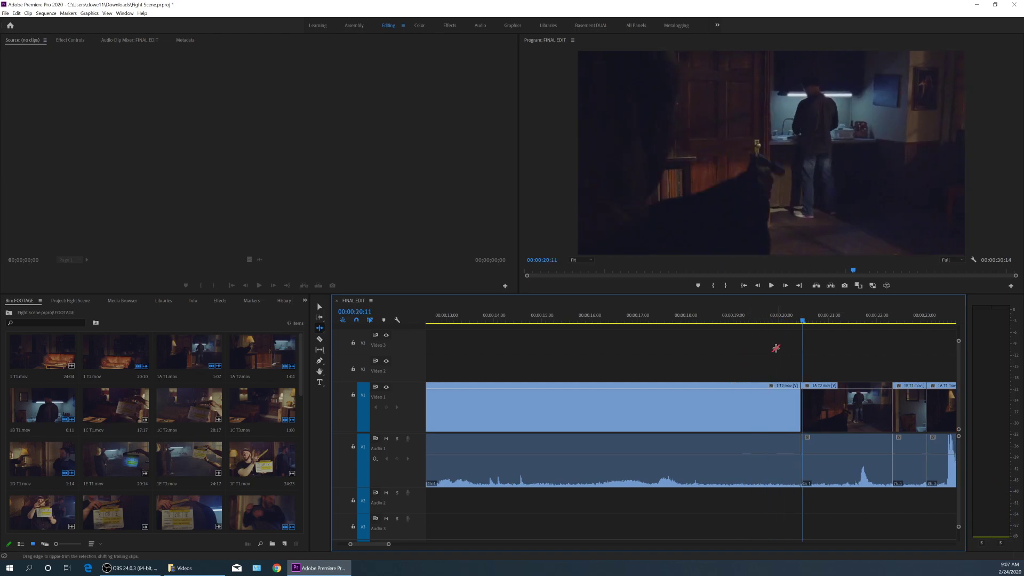
# Ripple-extend the end of 1 T2.mov to just past 00:00:21:00, and undo the extension
pyautogui.press('v')
pyautogui.press('b')
pyautogui.click(795, 403)
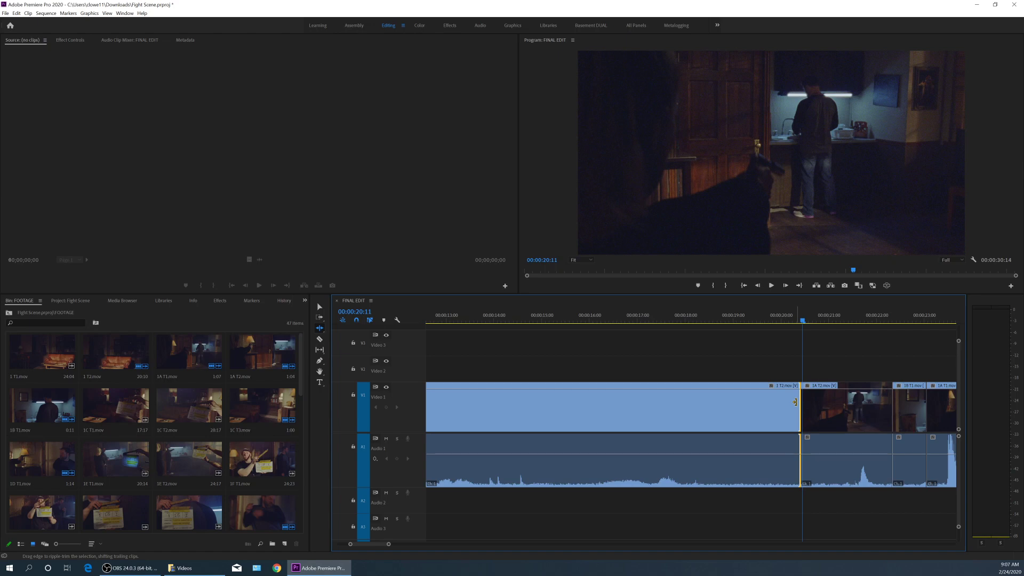
pyautogui.moveTo(795, 402); pyautogui.dragTo(833, 404)
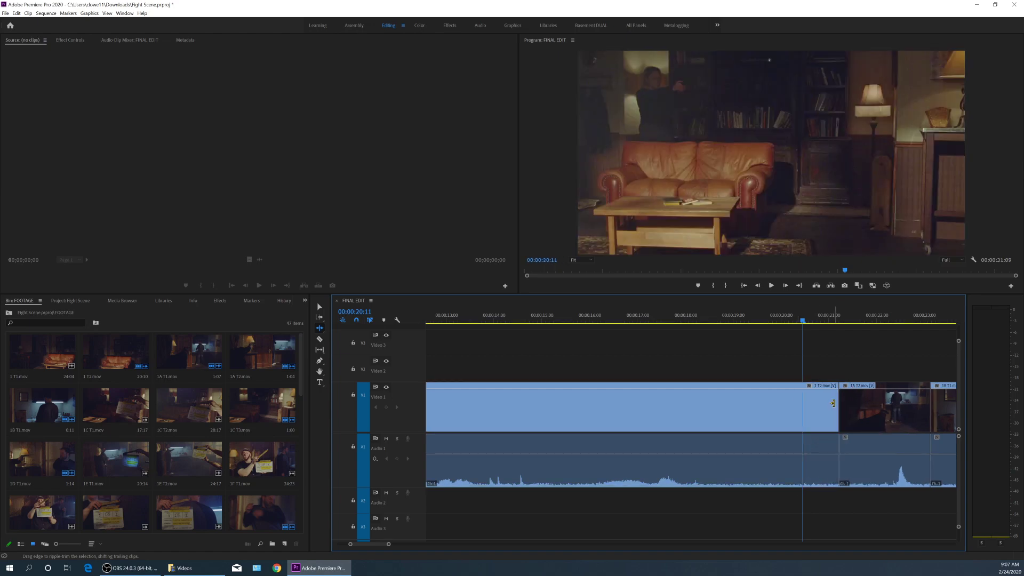
pyautogui.hotkey('ctrl', 'z')
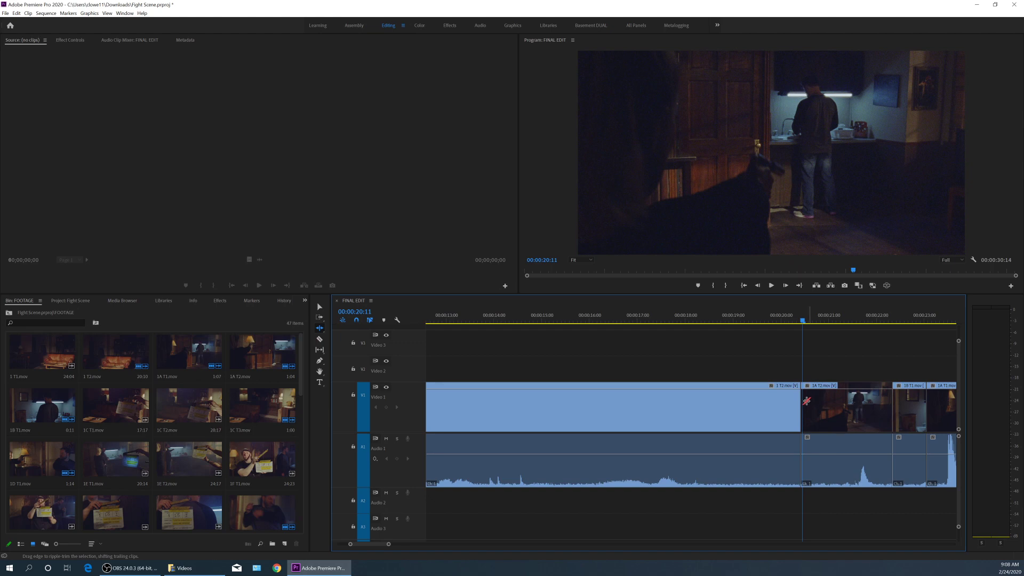
# Place the playhead at 00:00:19:16 and ripple trim the end of 1 T2.mov to it, undoing and repeating the trim
pyautogui.press('v')
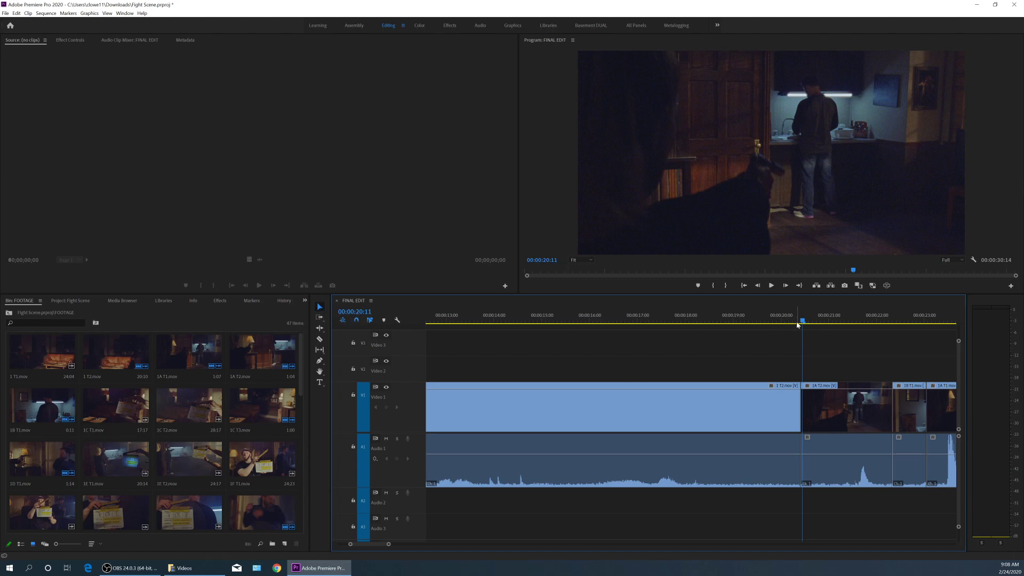
pyautogui.moveTo(799, 324); pyautogui.dragTo(762, 326)
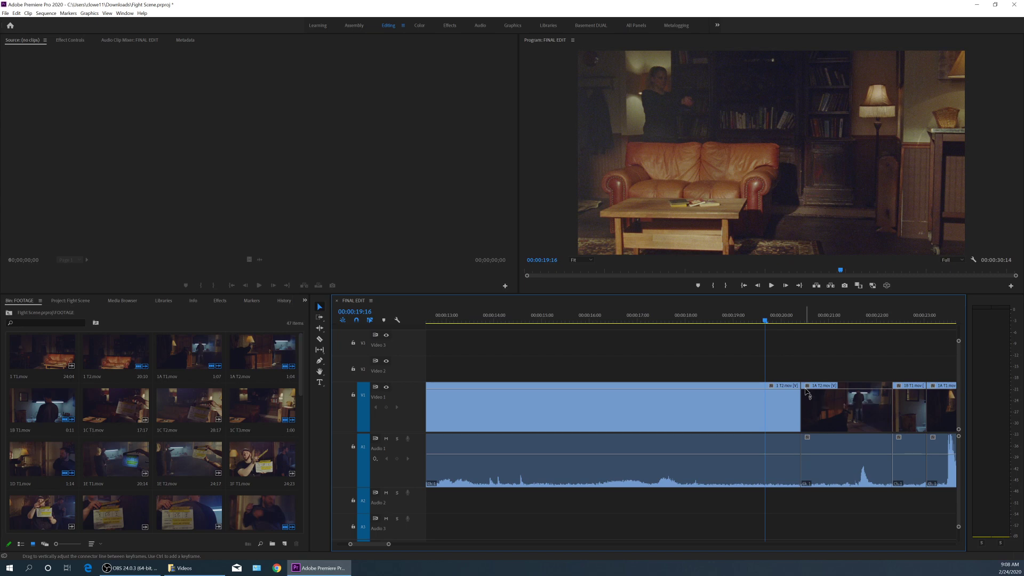
pyautogui.press('w')
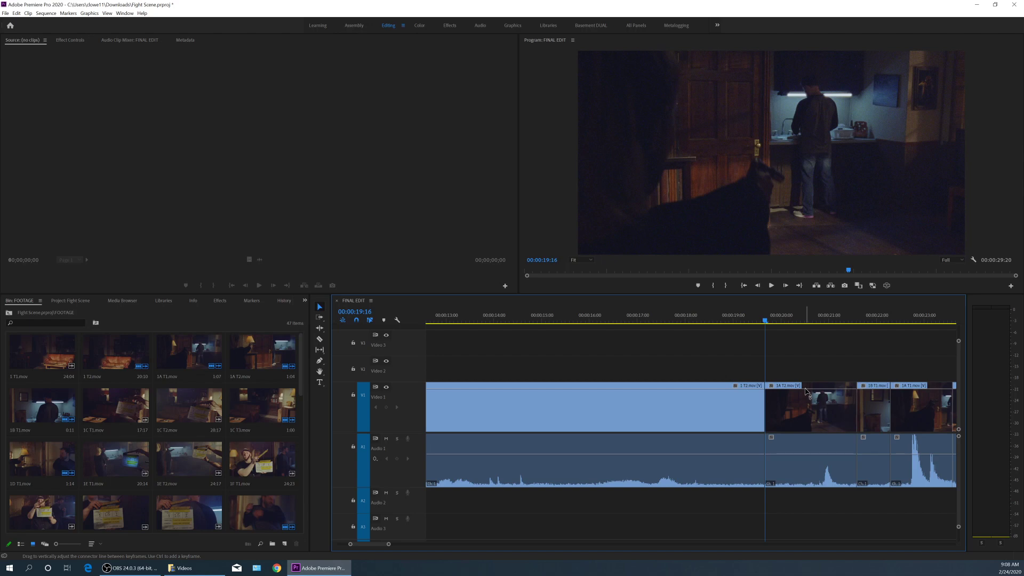
pyautogui.hotkey('ctrl', 'z')
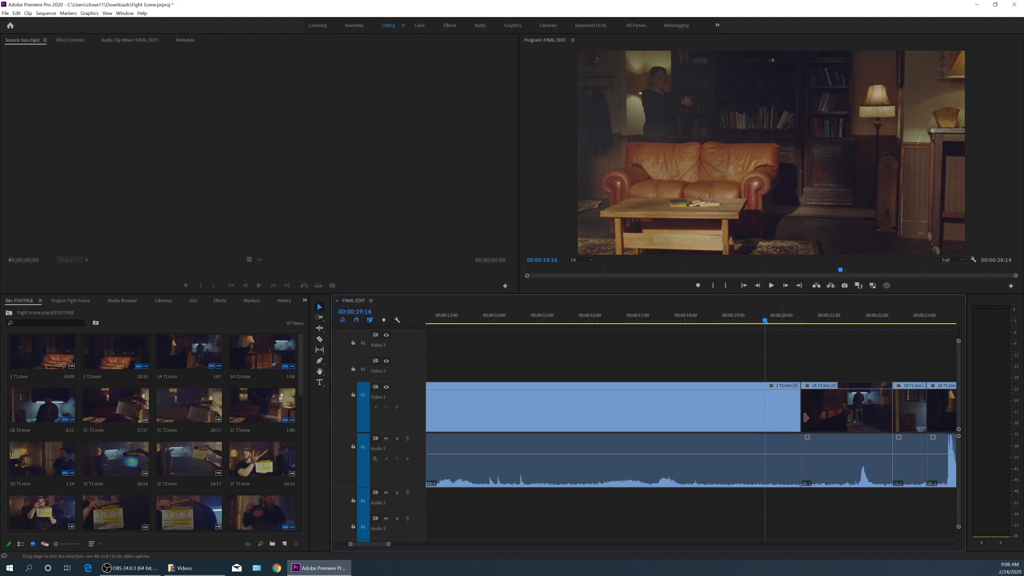
pyautogui.moveTo(802, 407); pyautogui.dragTo(764, 407)
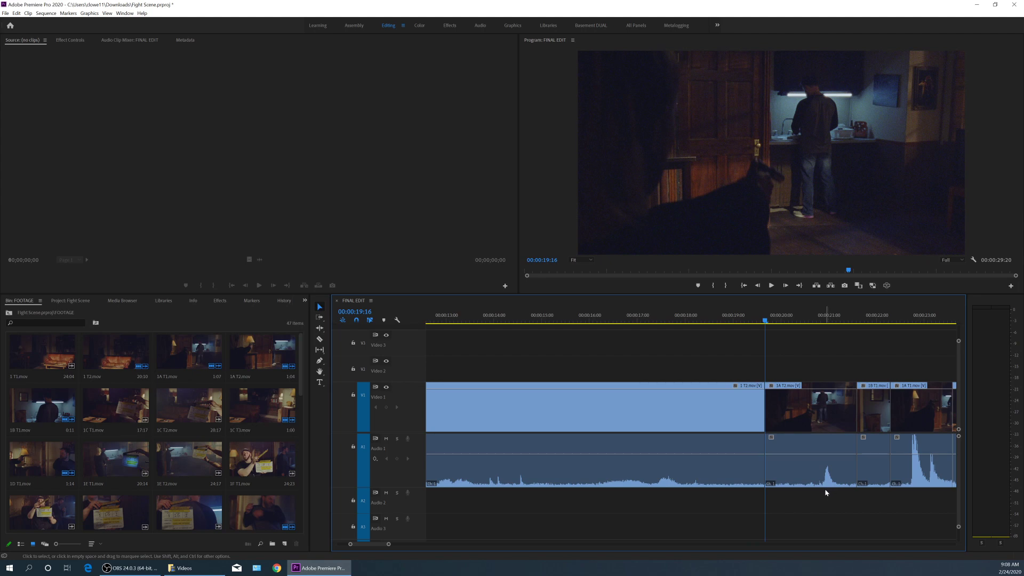
# Step frame by frame through both sides of the cut at the end of 1 T2.mov to compare the action
pyautogui.press('Left')
pyautogui.press('Left')
pyautogui.press('Left')
pyautogui.press('Left')
pyautogui.press('Left')
pyautogui.press('Left')
pyautogui.press('Left')
pyautogui.press('Left')
pyautogui.press('Left')
pyautogui.press('Left')
pyautogui.press('Left')
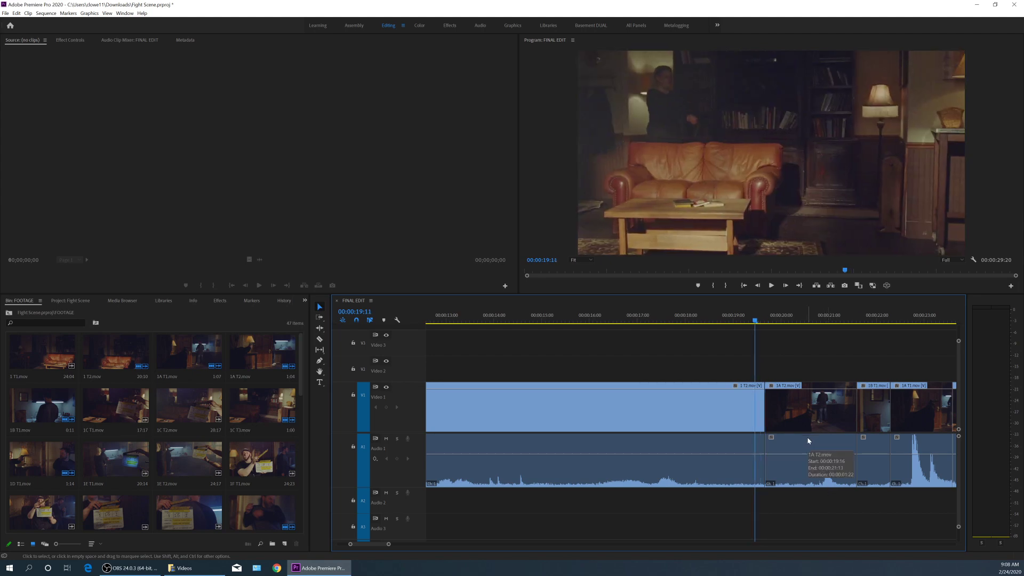
pyautogui.press('Right')
pyautogui.press('Right')
pyautogui.press('Right')
pyautogui.press('Right')
pyautogui.press('Right')
pyautogui.press('Right')
pyautogui.press('Right')
pyautogui.press('Right')
pyautogui.press('Right')
pyautogui.press('Right')
pyautogui.press('Right')
pyautogui.press('Right')
pyautogui.press('Right')
pyautogui.press('Right')
pyautogui.press('Right')
pyautogui.press('Right')
pyautogui.press('Right')
pyautogui.press('Right')
pyautogui.press('Right')
pyautogui.press('Right')
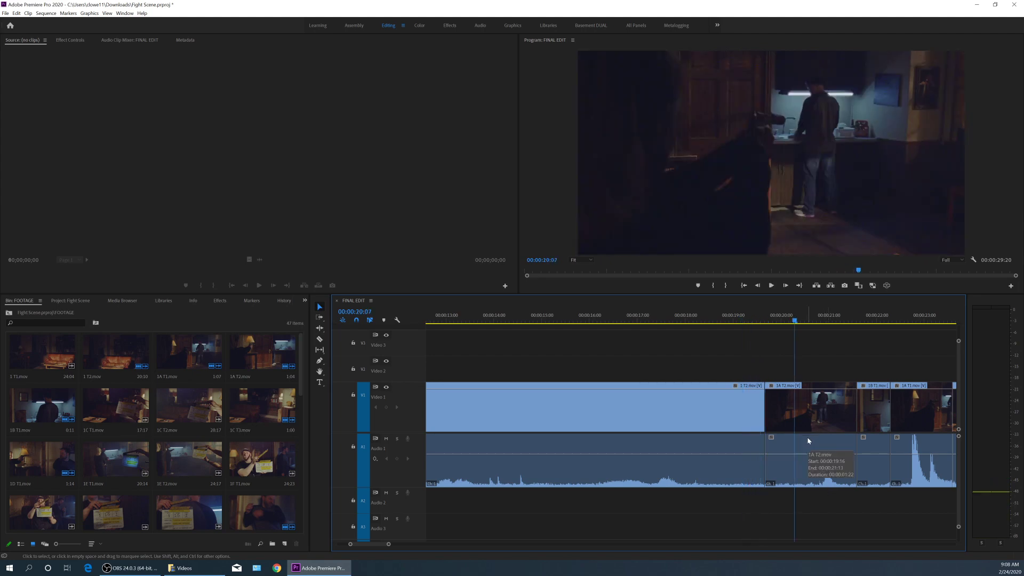
# Place the playhead at 00:00:19:19 and ripple trim the start of the clip right after 1 T2.mov to it
pyautogui.press('Left')
pyautogui.press('Left')
pyautogui.press('Left')
pyautogui.press('Left')
pyautogui.press('Left')
pyautogui.press('Left')
pyautogui.press('Left')
pyautogui.press('Left')
pyautogui.press('Left')
pyautogui.press('Left')
pyautogui.press('Left')
pyautogui.press('Left')
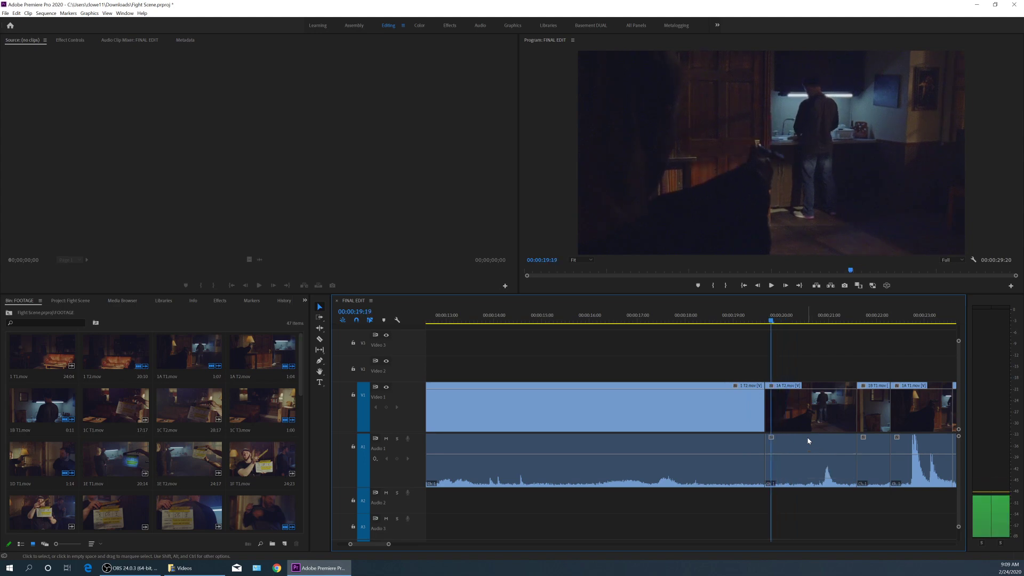
pyautogui.press('=')
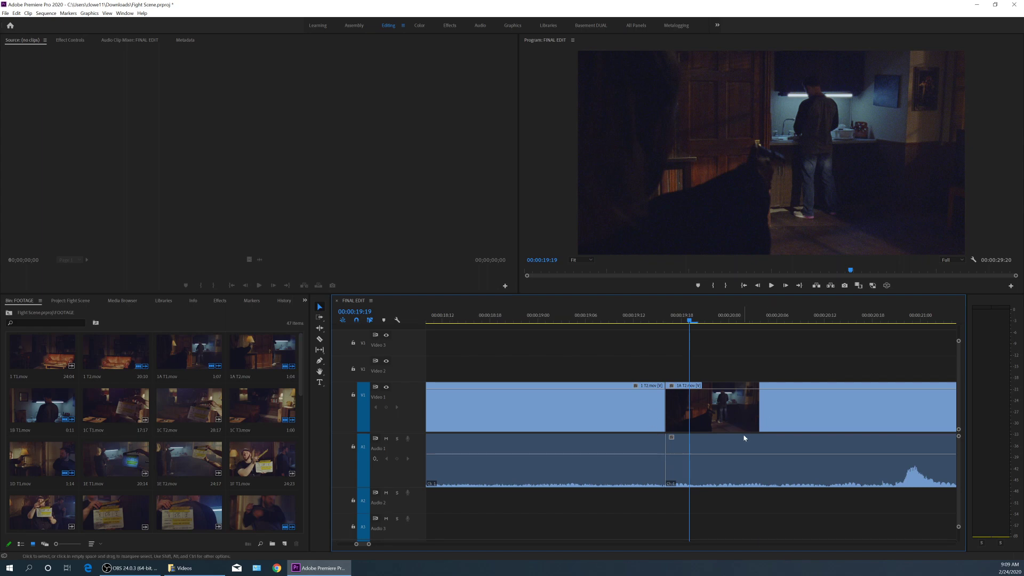
pyautogui.hotkey('ctrl', 'v')
pyautogui.press('q')
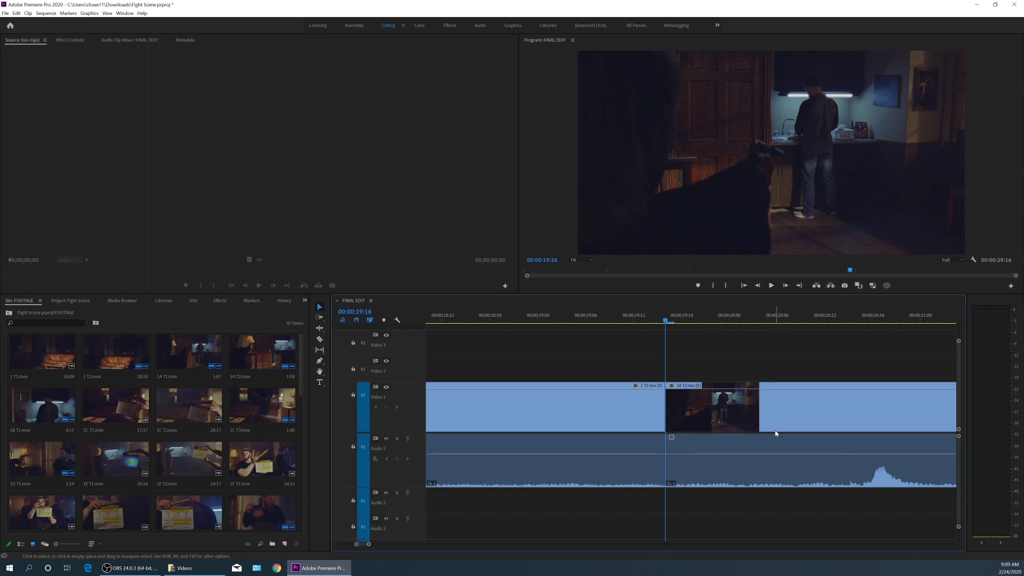
# Play back the trimmed cut after 1 T2.mov, starting from 00:00:19:03
pyautogui.press('-')
pyautogui.click(635, 319)
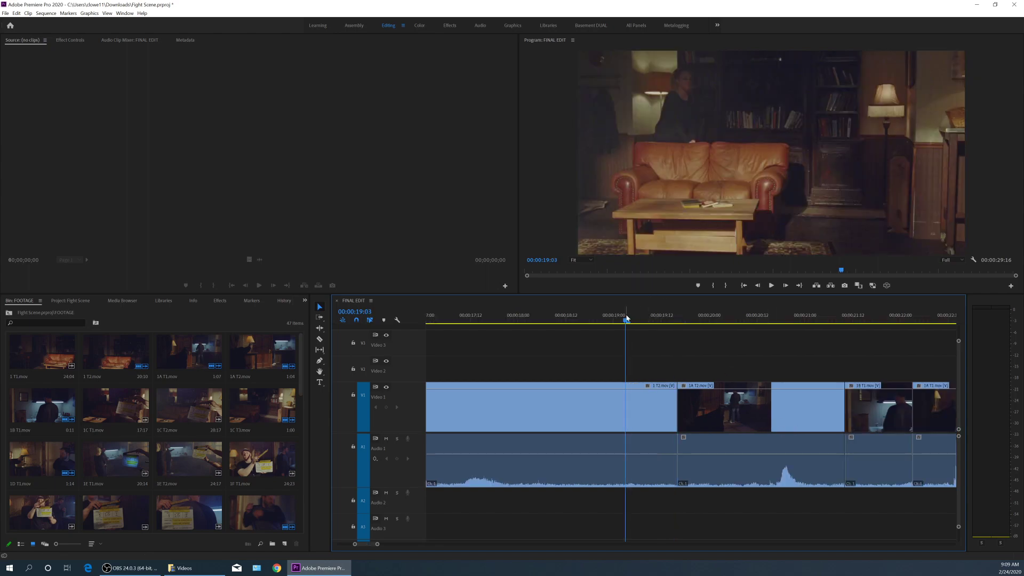
pyautogui.press('space')
pyautogui.press('space')
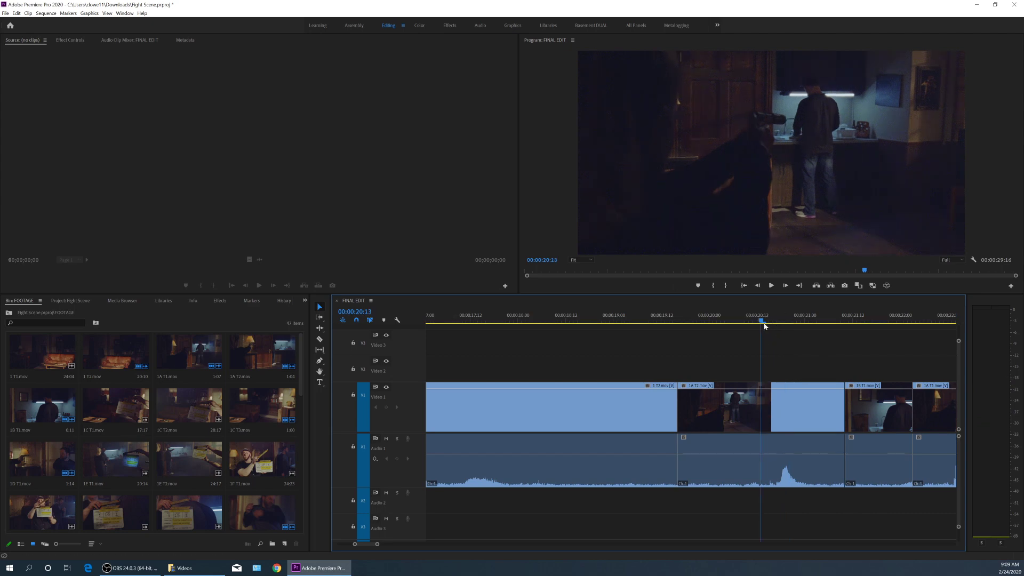
pyautogui.press('space')
pyautogui.press('space')
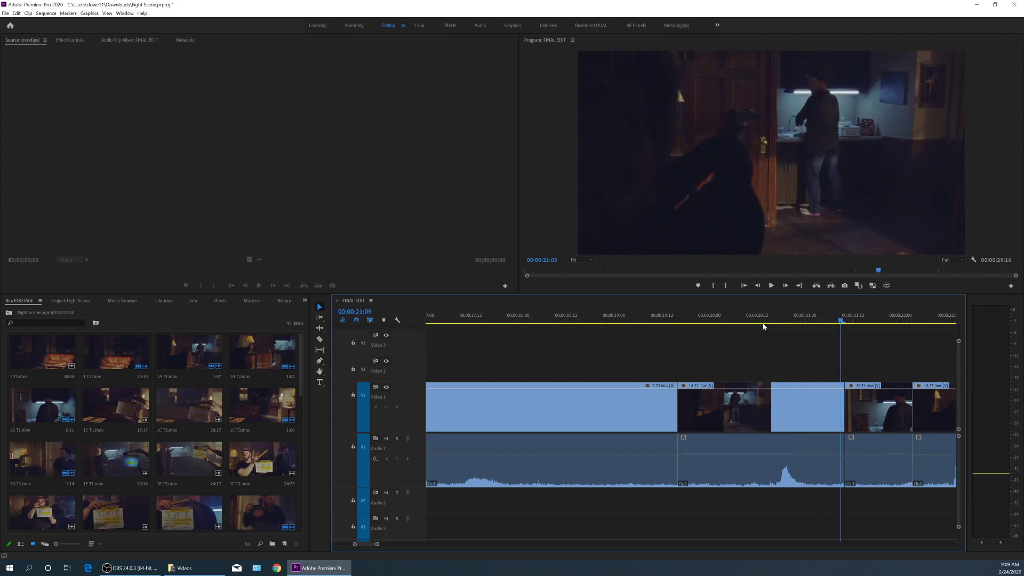
# Place the playhead at 00:00:20:23 and ripple trim the end of the clip right after 1 T2.mov to it
pyautogui.press('j')
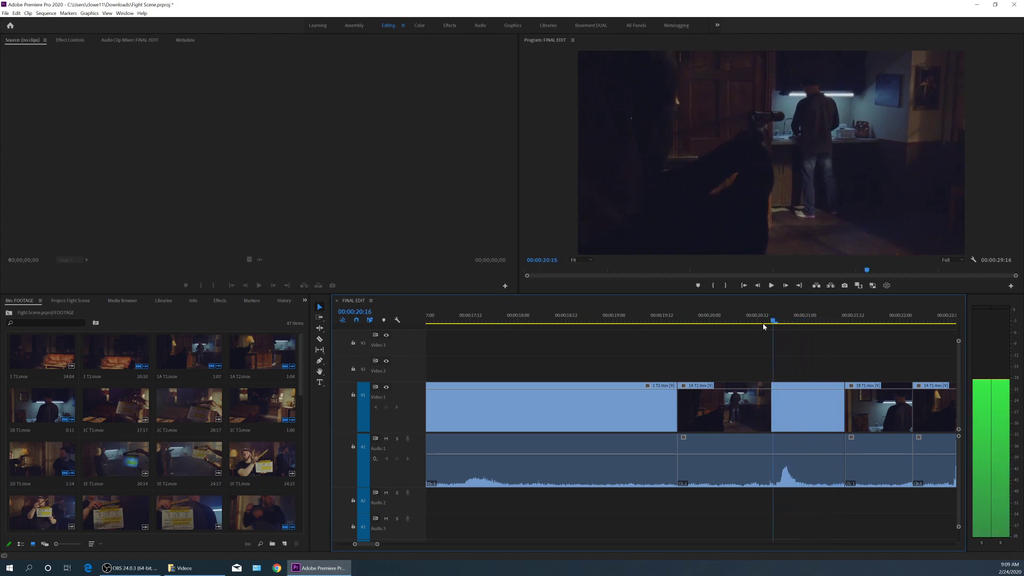
pyautogui.press('Right')
pyautogui.press('Right')
pyautogui.press('Right')
pyautogui.press('Right')
pyautogui.press('Right')
pyautogui.press('Right')
pyautogui.press('Right')
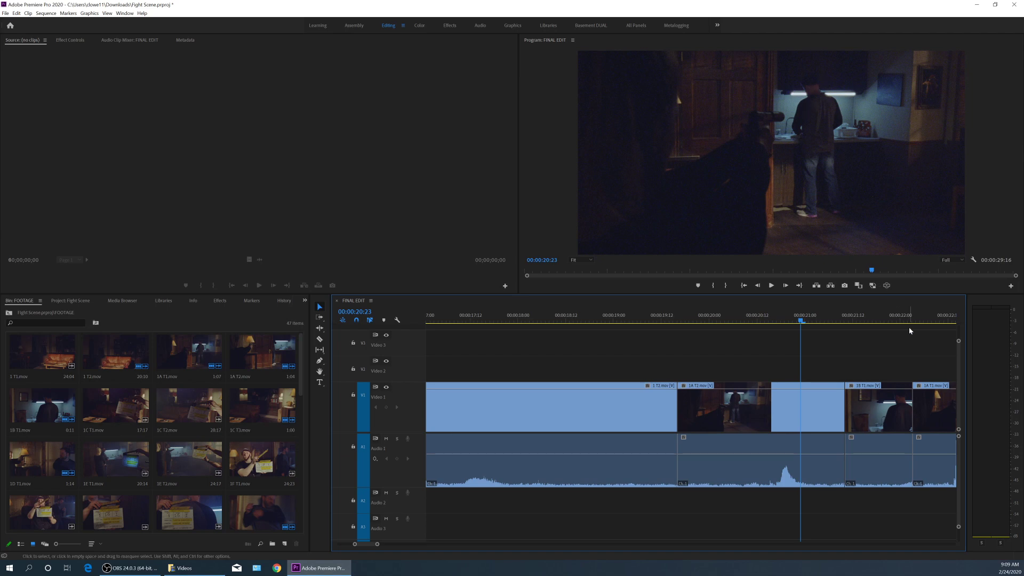
pyautogui.press('w')
# Play and shuttle around the close-up at the sink, and ripple trim the end of 1B T1.mov to 00:00:21:10
pyautogui.press('space')
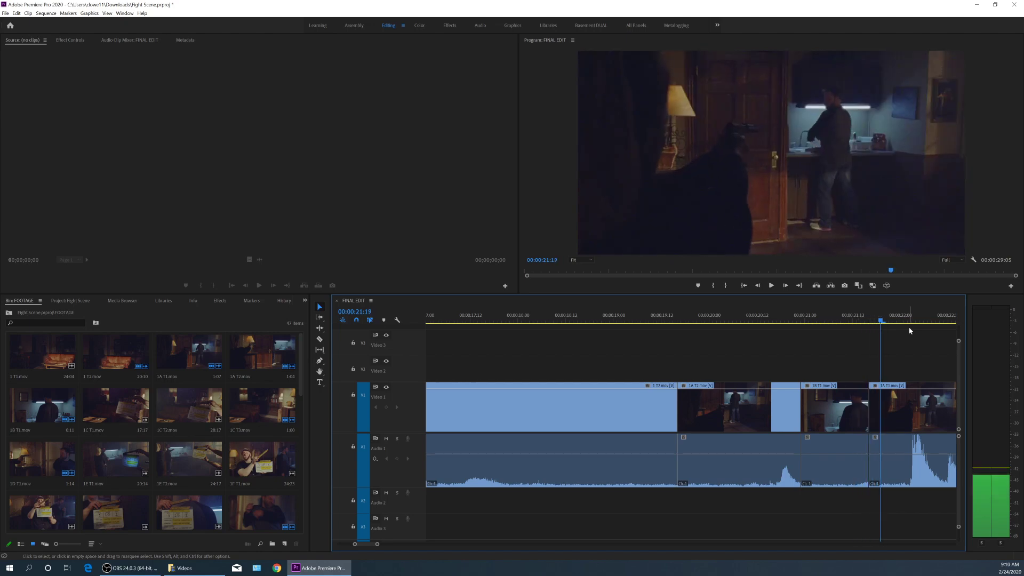
pyautogui.press('j')
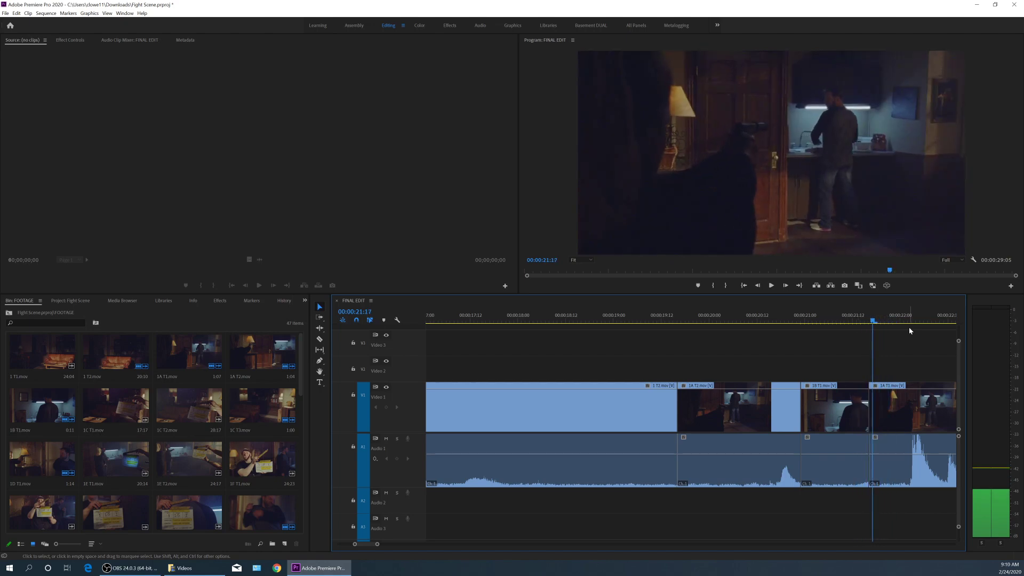
pyautogui.press('l')
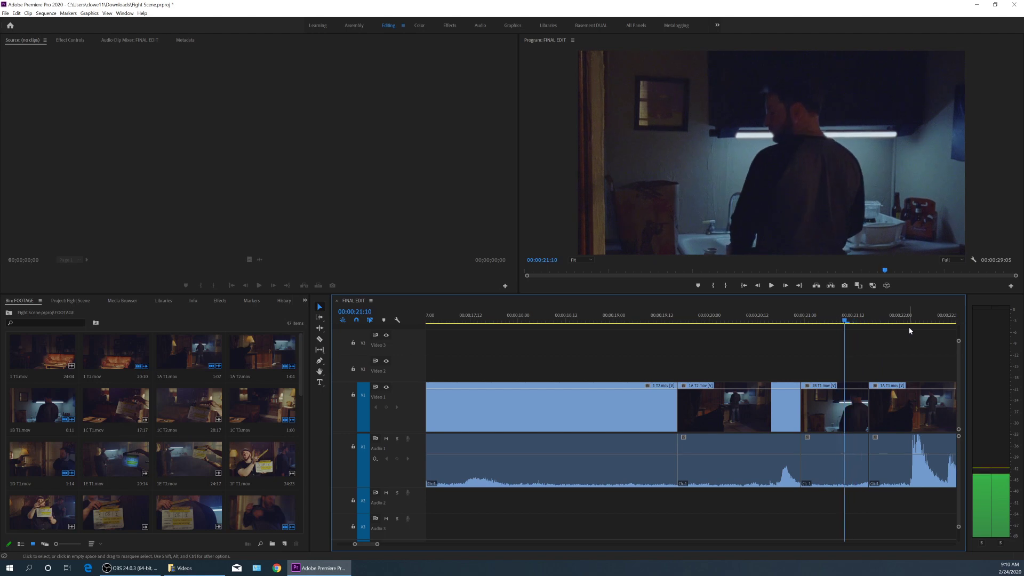
pyautogui.press('j')
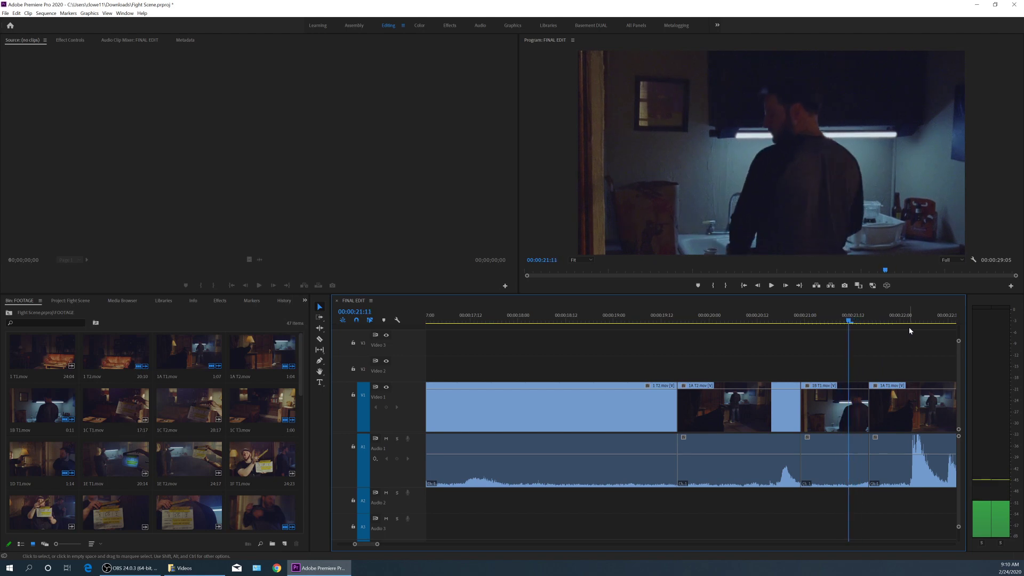
pyautogui.press('w')
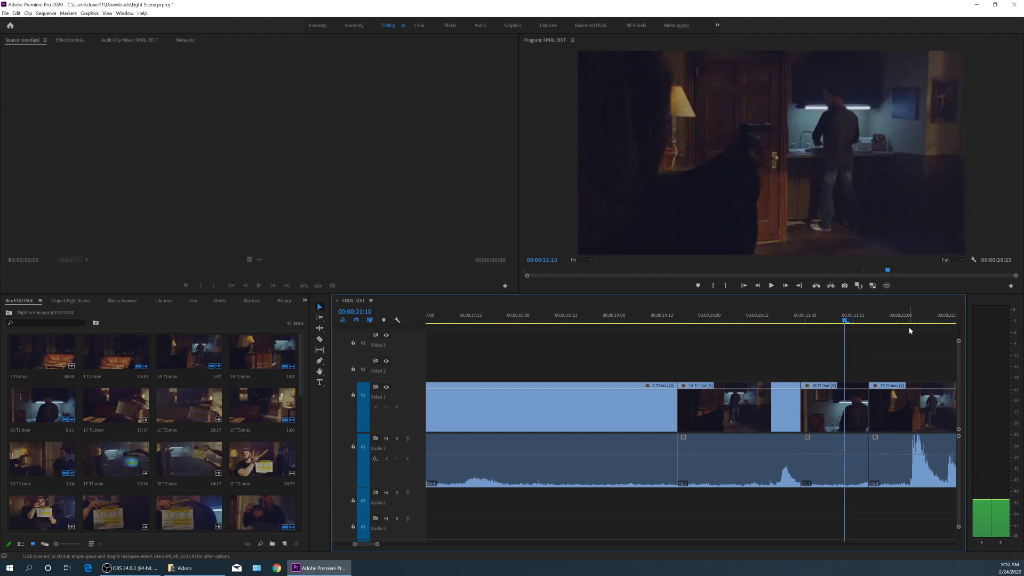
# Play back the series of trimmed cuts, starting from about 00:00:18:22
pyautogui.press('l')
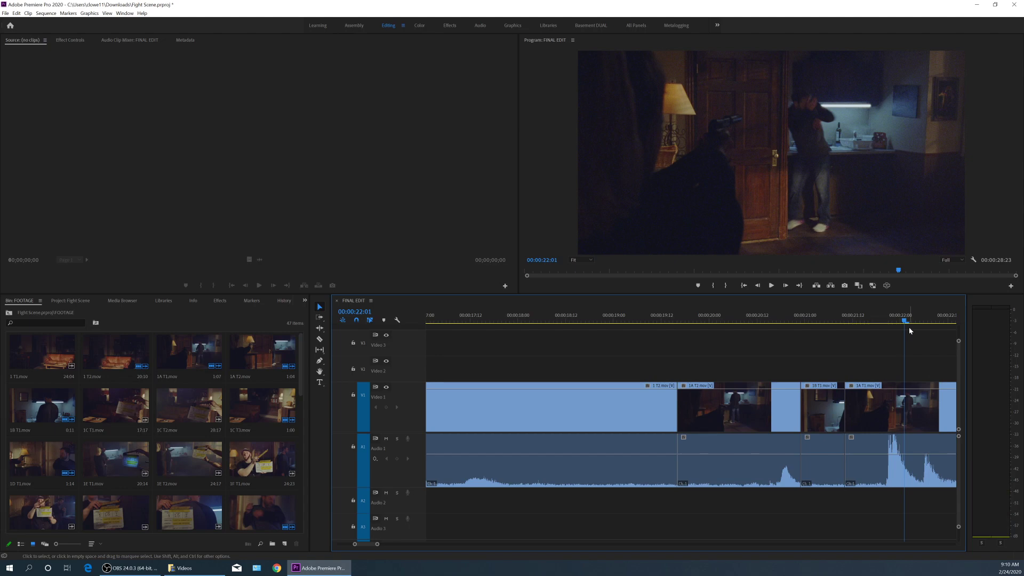
pyautogui.click(609, 319)
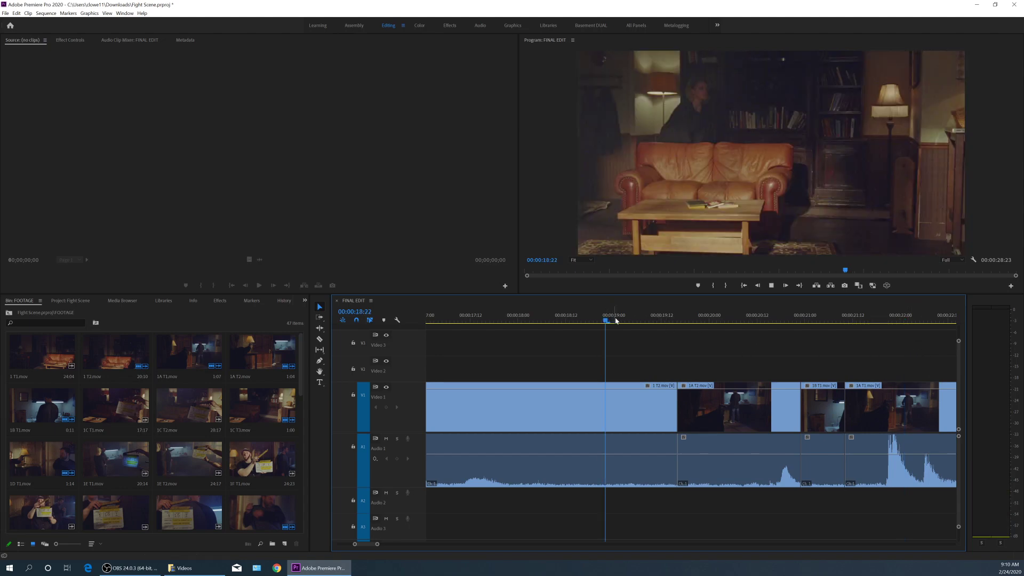
pyautogui.press('space')
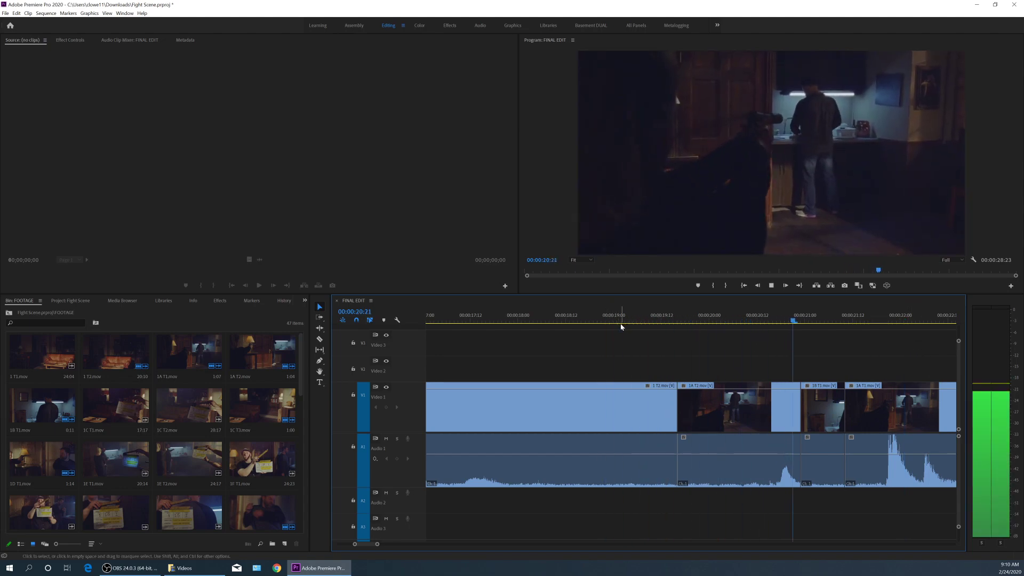
# Step through the frames around the cut after 1B T1.mov and return the playhead to that cut at 00:00:21:10
pyautogui.scroll(-3, 622, 326)
pyautogui.click(693, 320)
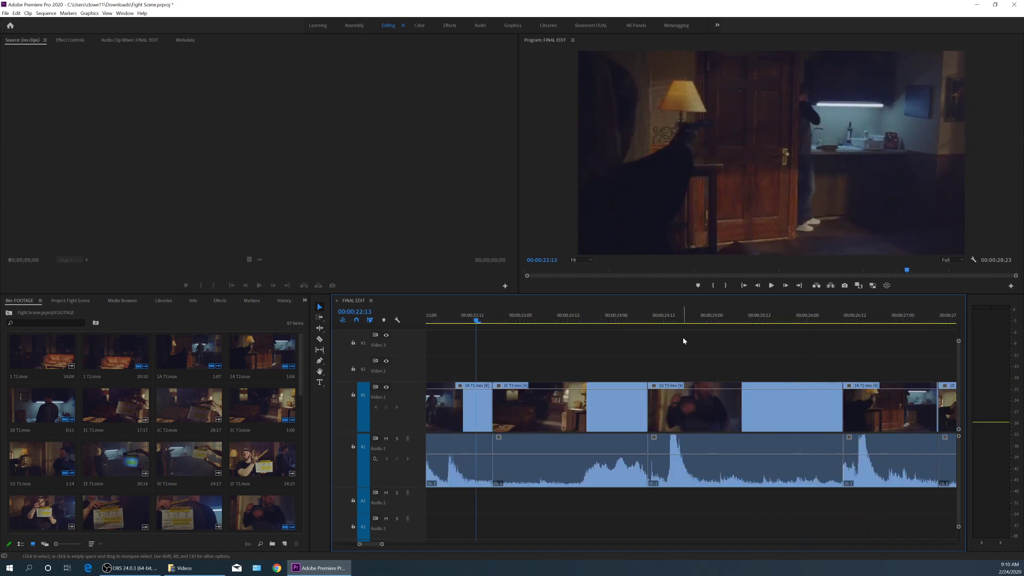
pyautogui.press('Left')
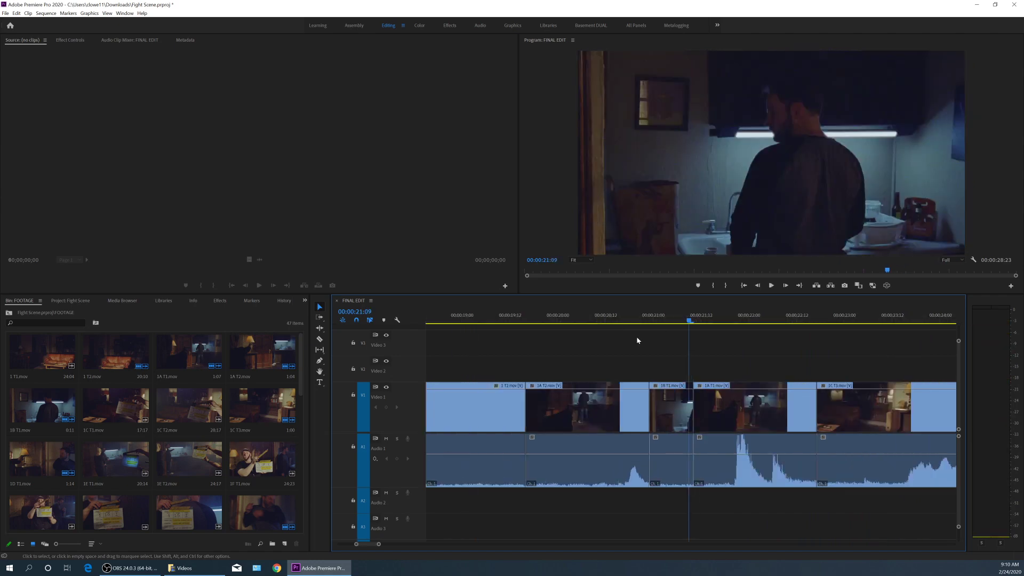
pyautogui.press('Right')
pyautogui.press('Right')
pyautogui.press('Right')
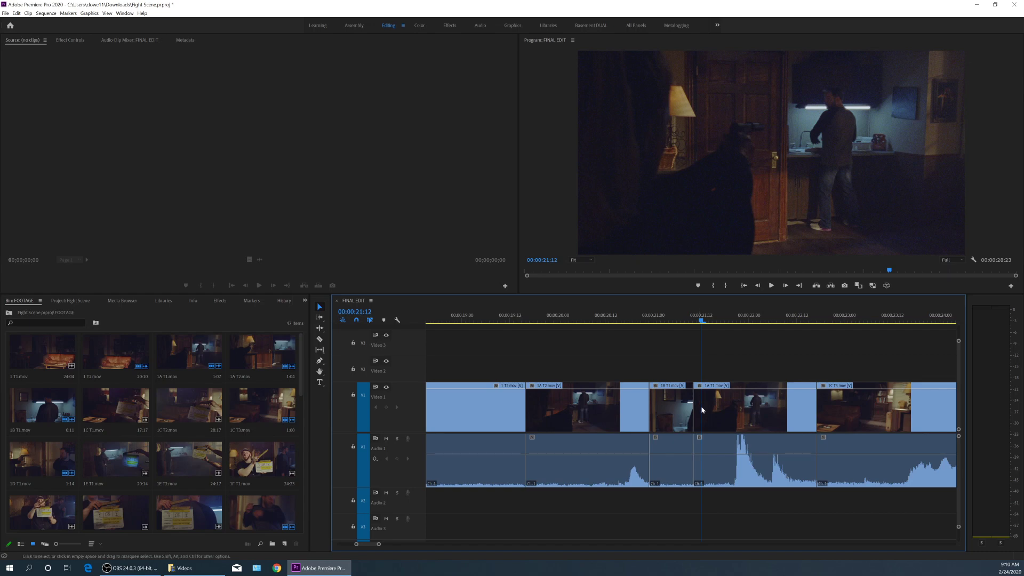
pyautogui.press('Up')
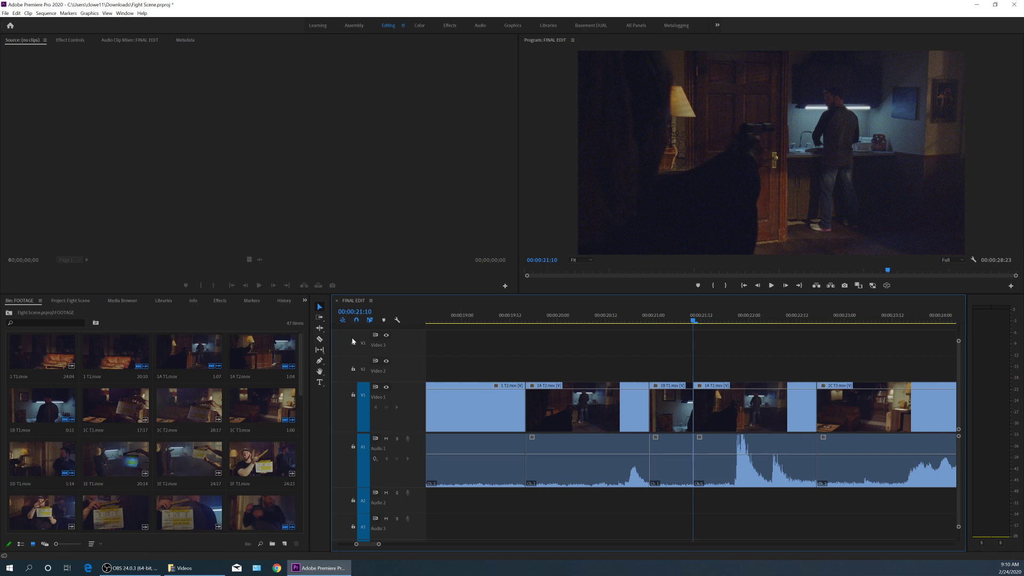
# Trim two frames off the start of the clip following 1B T1.mov with the Ripple Edit tool
pyautogui.press('b')
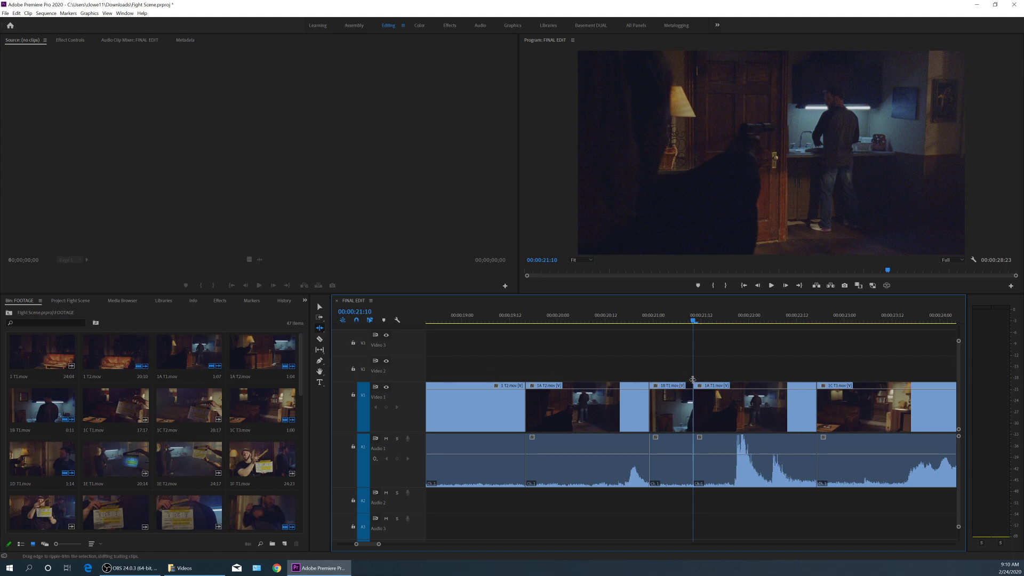
pyautogui.press('=')
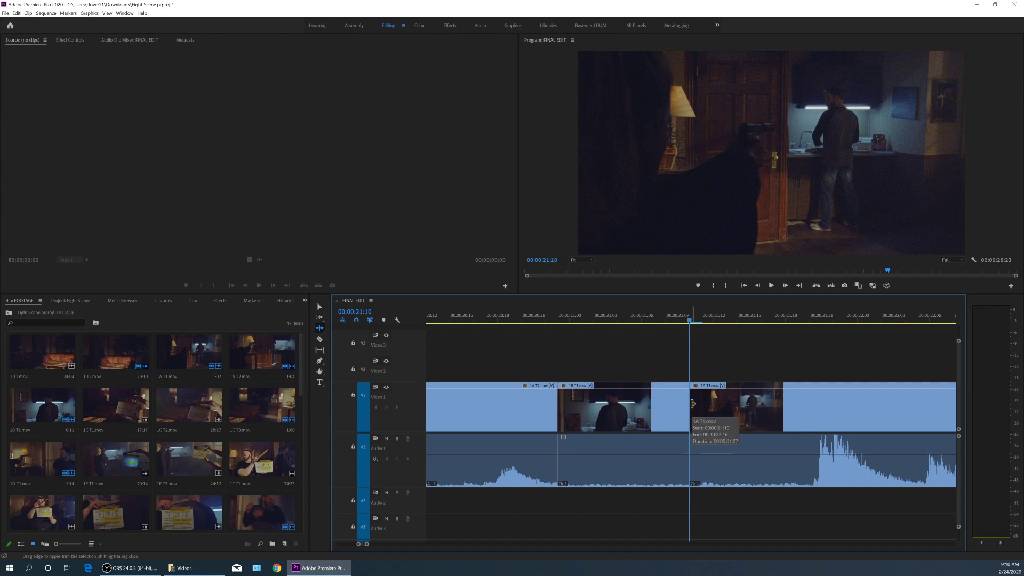
pyautogui.click(693, 404)
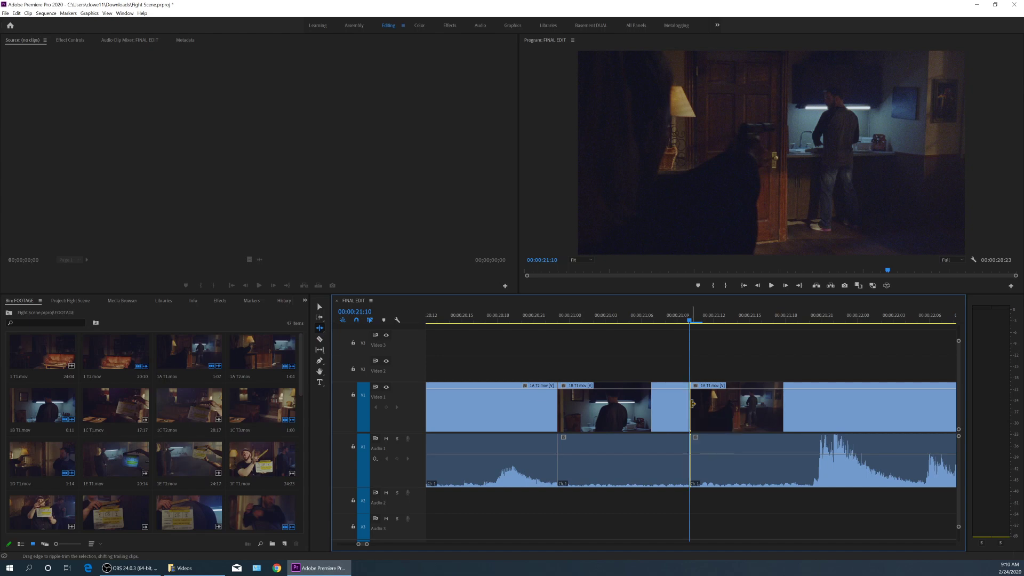
pyautogui.moveTo(693, 404); pyautogui.dragTo(690, 403)
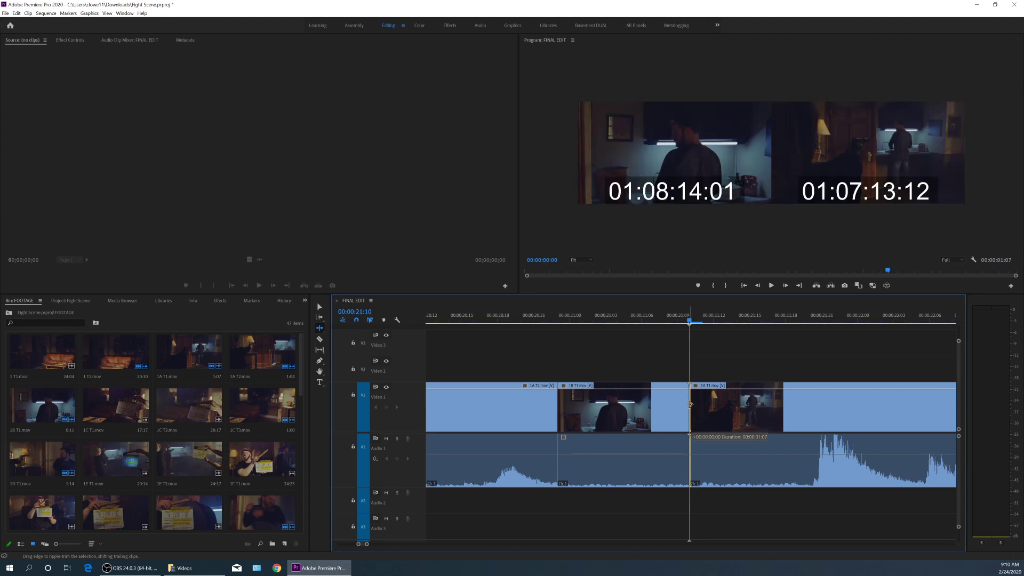
pyautogui.moveTo(691, 404); pyautogui.dragTo(692, 404)
pyautogui.moveTo(692, 404); pyautogui.dragTo(716, 411)
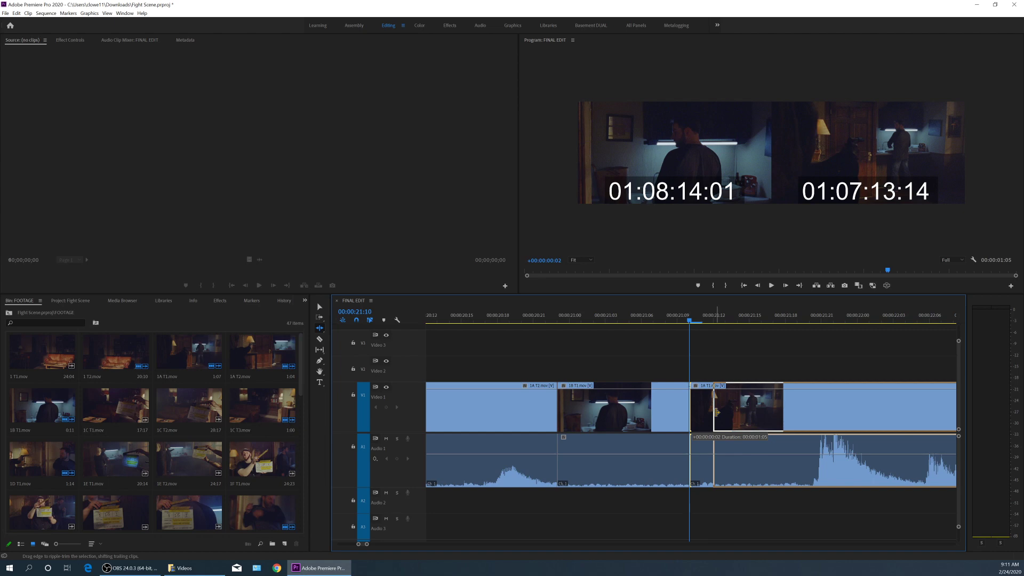
pyautogui.moveTo(716, 412); pyautogui.dragTo(716, 412)
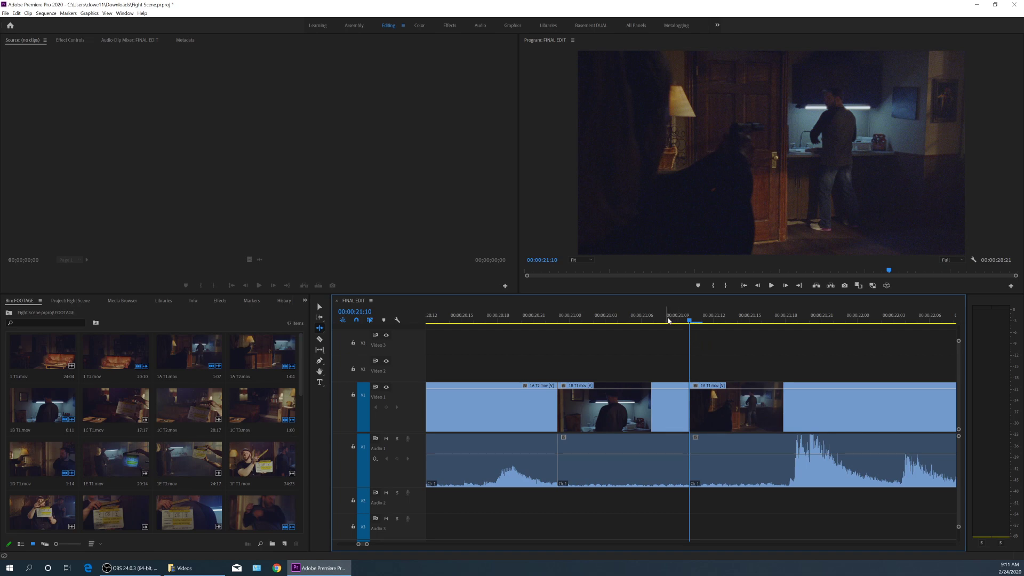
# Play back the cut after 1B T1.mov and move the playhead to 00:00:23:00 in the next clip
pyautogui.moveTo(668, 320); pyautogui.dragTo(596, 325)
pyautogui.press('space')
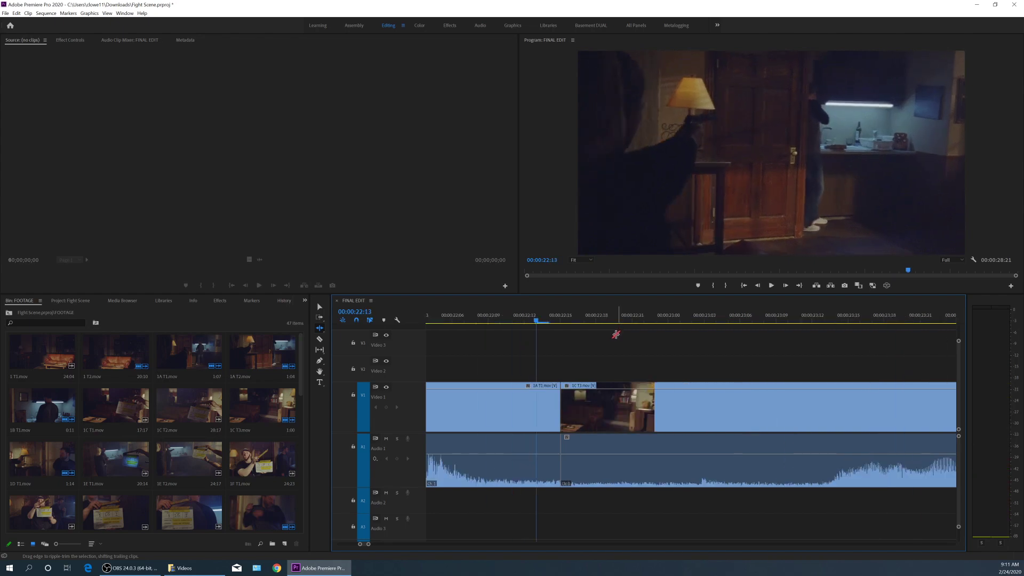
pyautogui.press('-')
pyautogui.moveTo(619, 321); pyautogui.dragTo(680, 337)
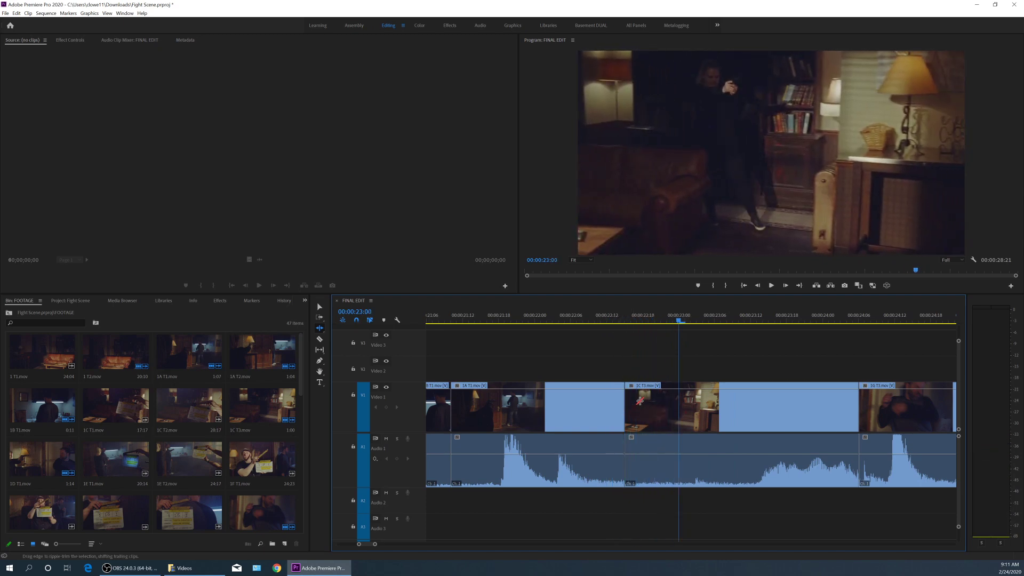
# Ripple trim the start of 1C T3.mov to the playhead at 00:00:23:00 and match the clip back to its source
pyautogui.press('q')
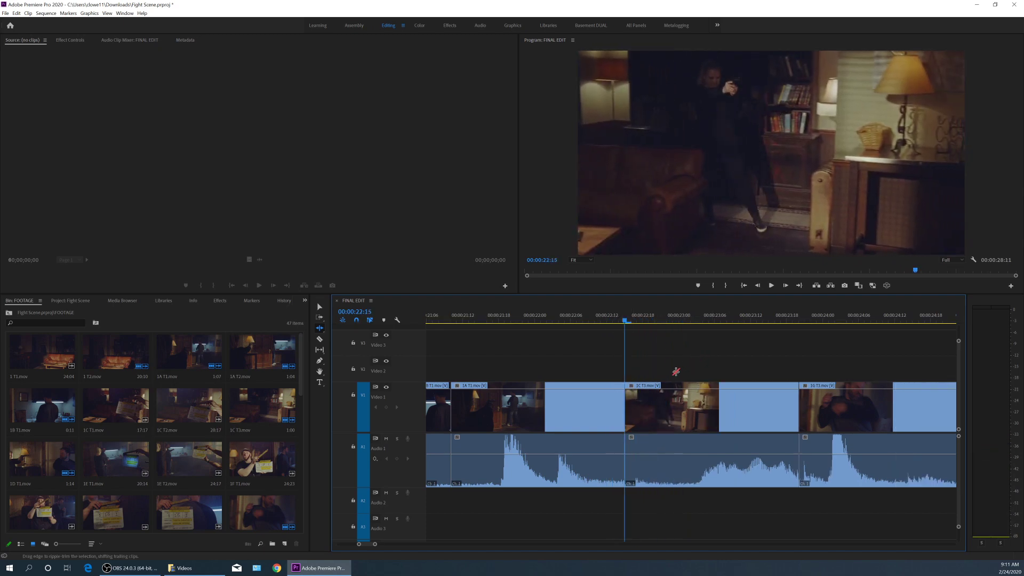
pyautogui.press('\\')
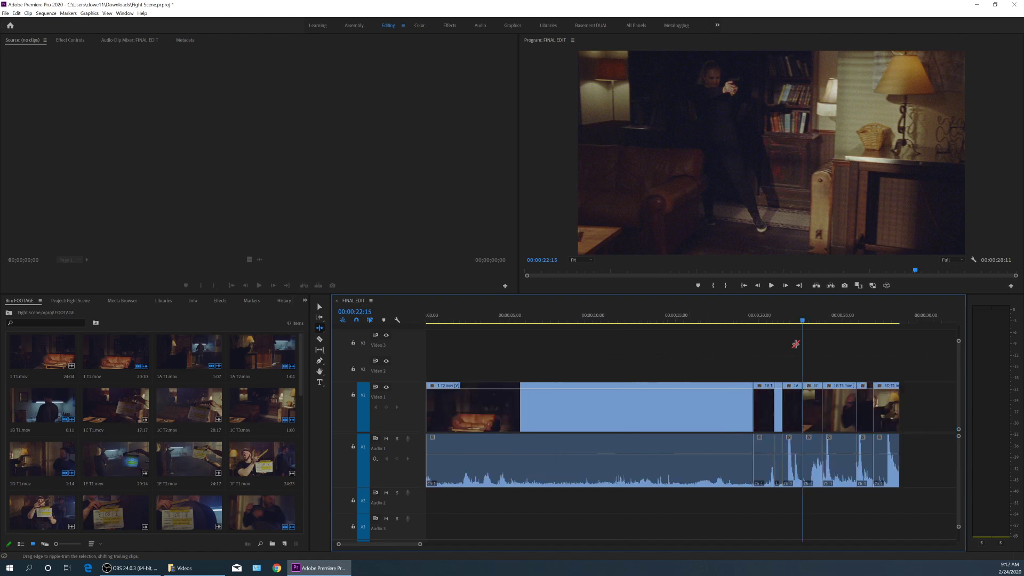
pyautogui.press('v')
pyautogui.press('=')
pyautogui.press('f')
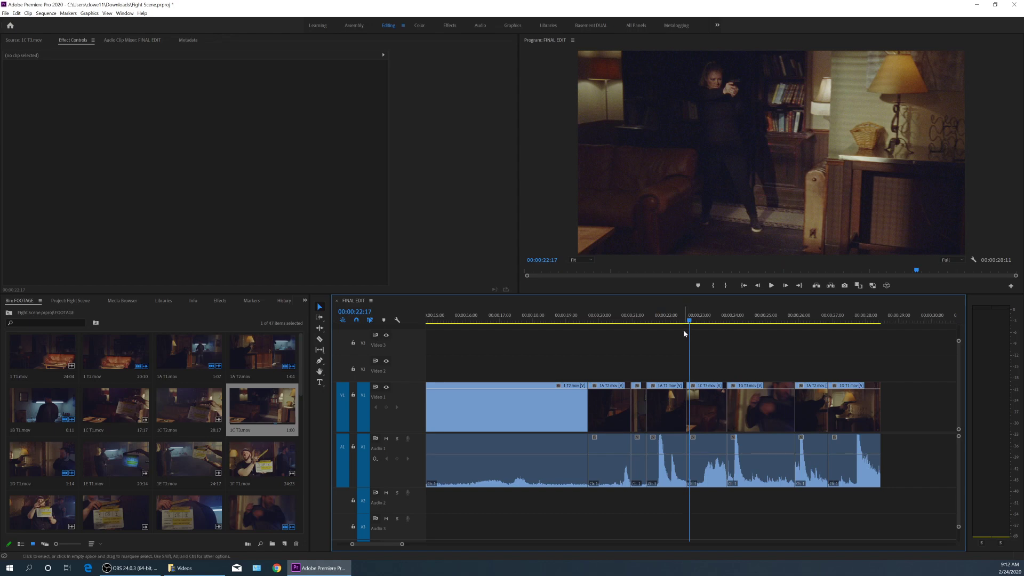
# Select 1C T3.mov in the sequence and move the playhead to its start at 00:00:22:15
pyautogui.click(706, 404)
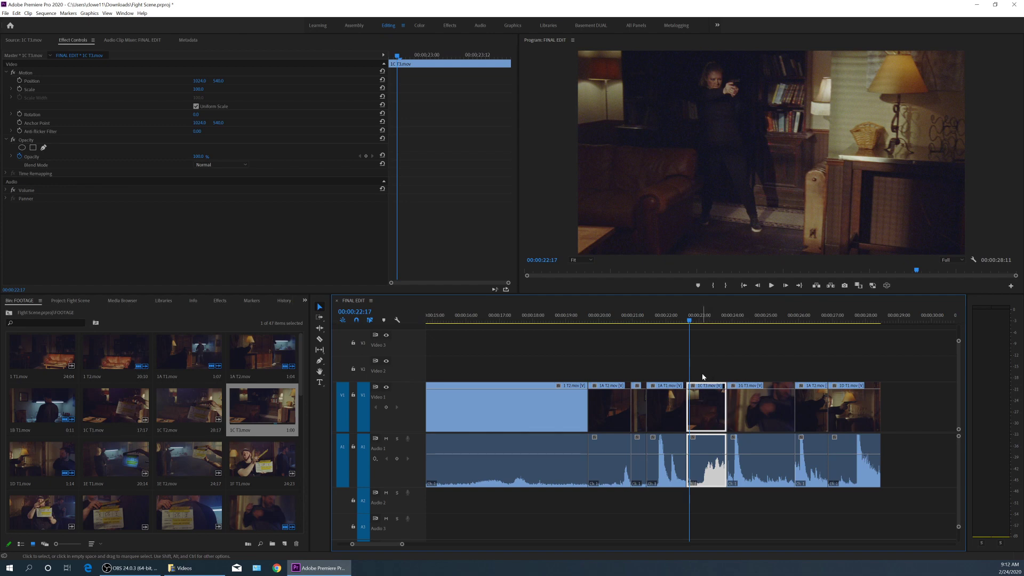
pyautogui.press('=')
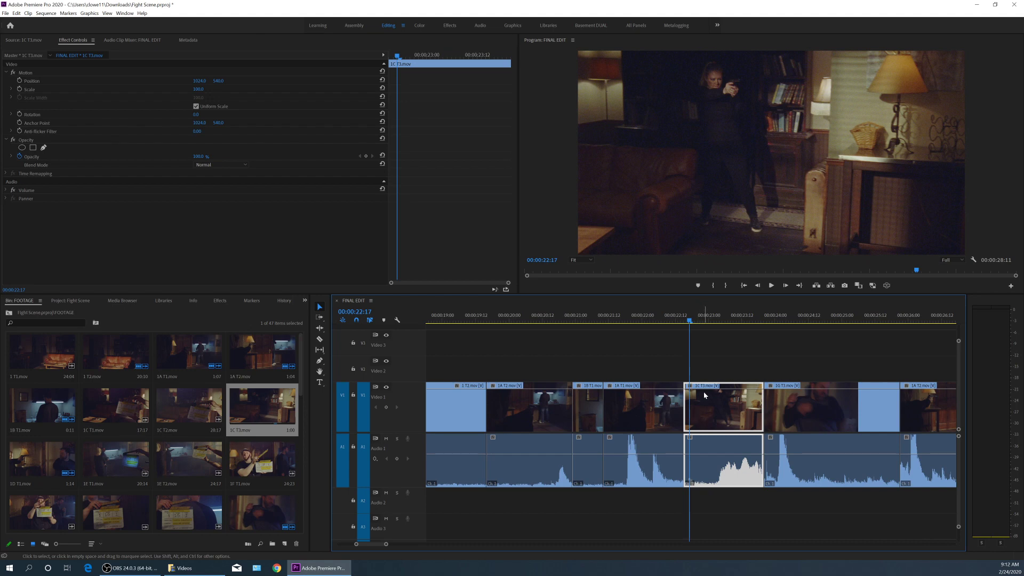
pyautogui.click(713, 362)
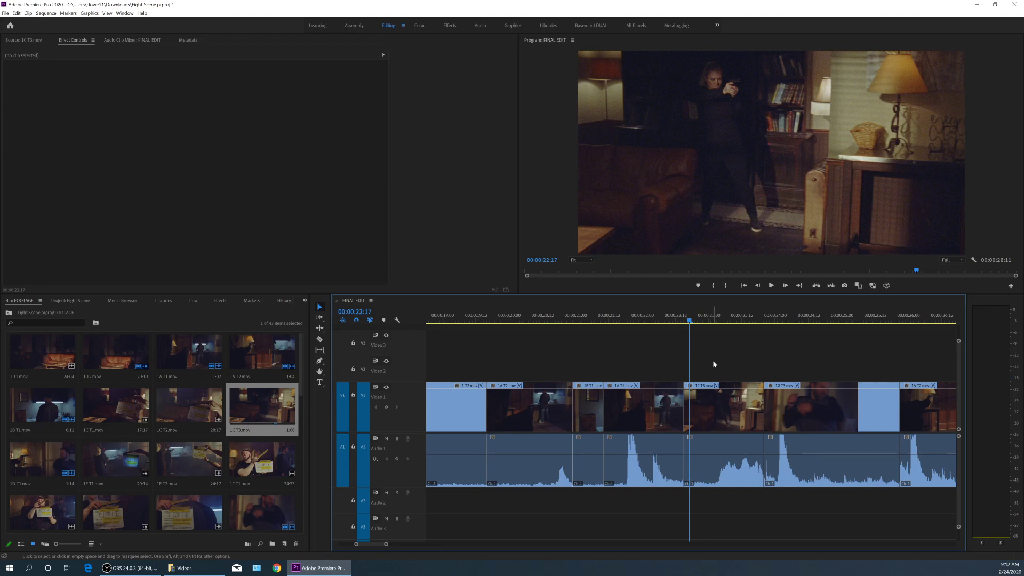
pyautogui.click(713, 400)
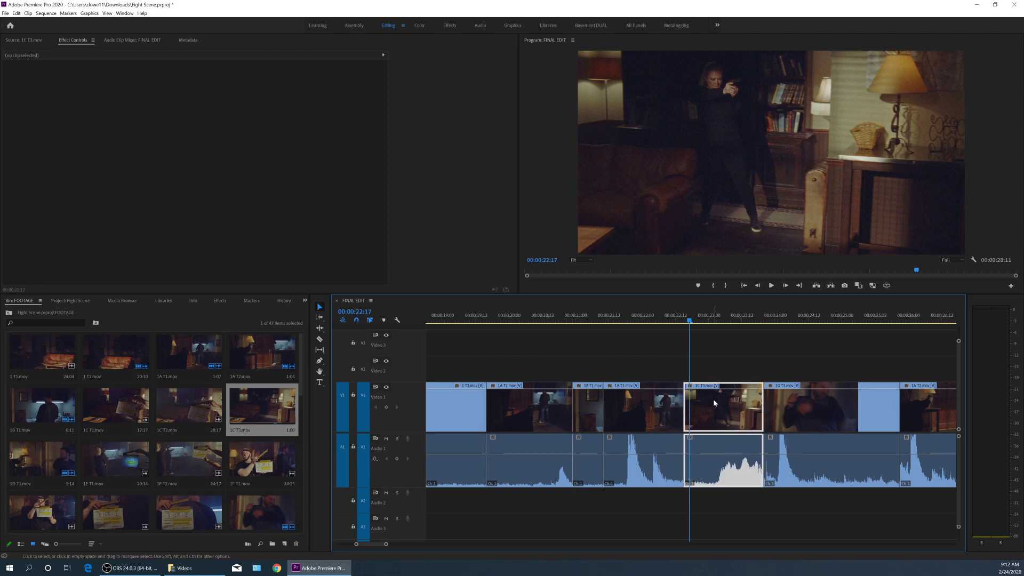
pyautogui.hotkey('ctrl', 'shift', 'a')
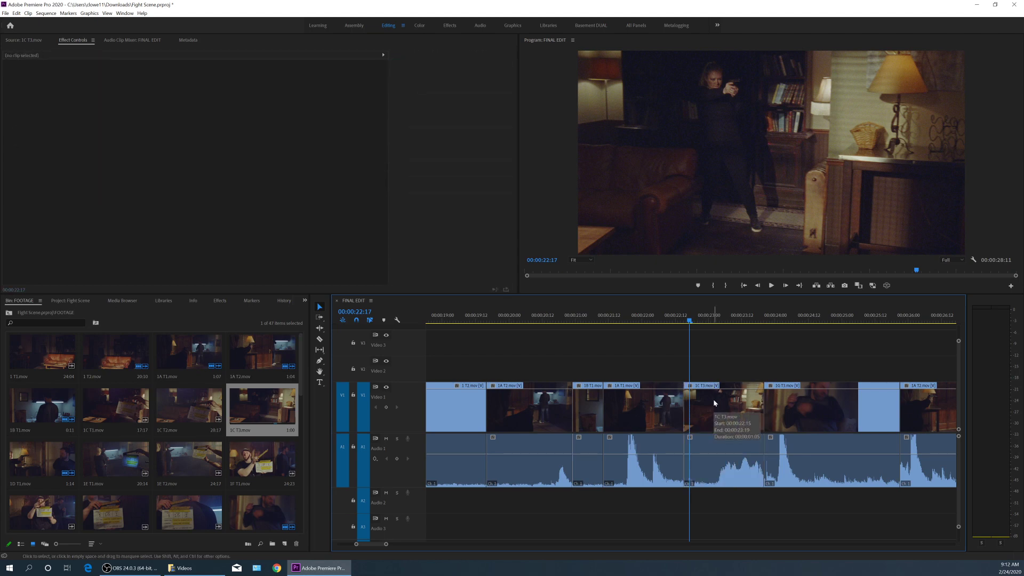
pyautogui.click(713, 402)
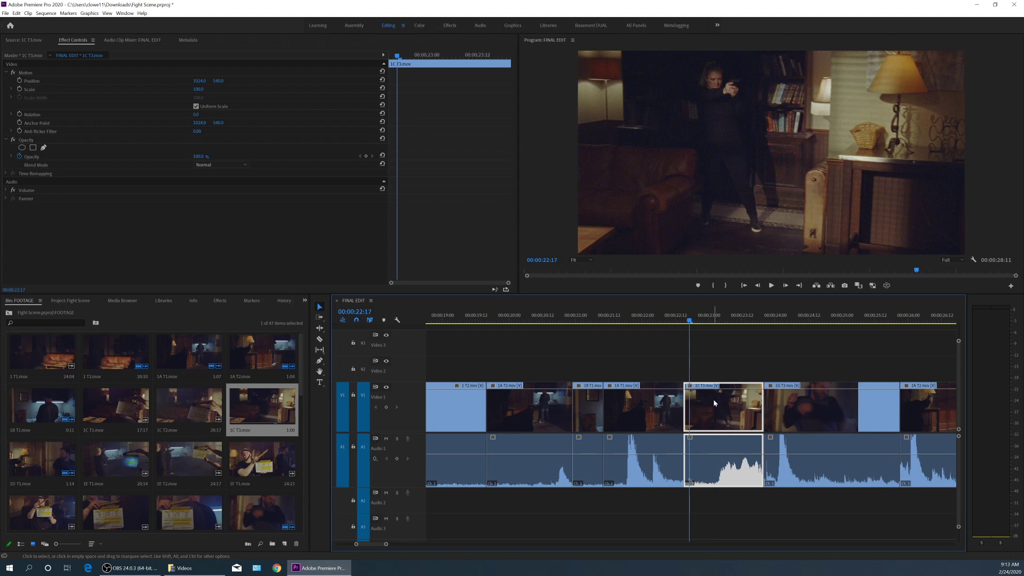
pyautogui.press('Left')
pyautogui.press('Left')
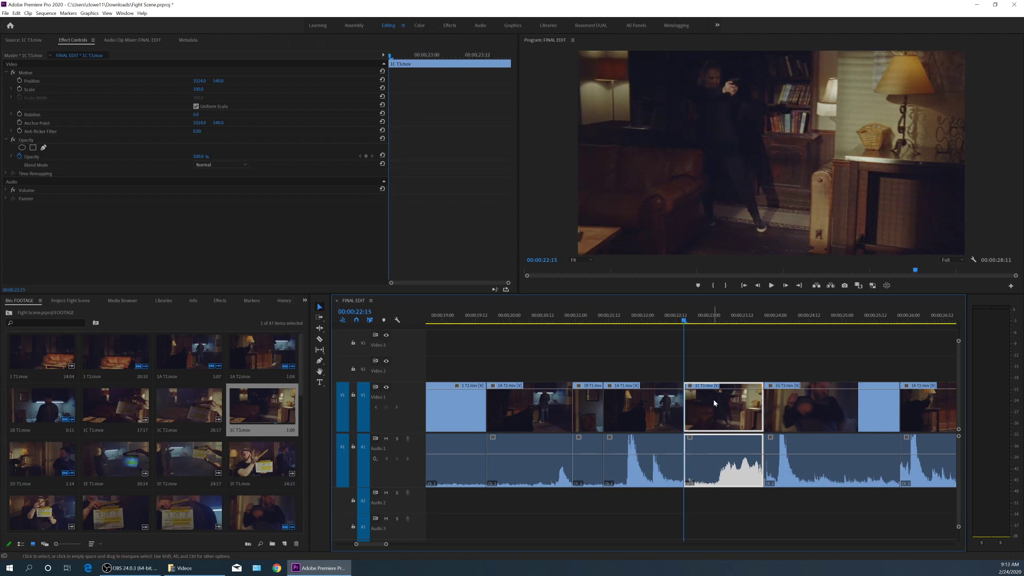
# Delete 1C T3.mov from the sequence, remove the gap it leaves, and undo both deletions
pyautogui.press('Delete')
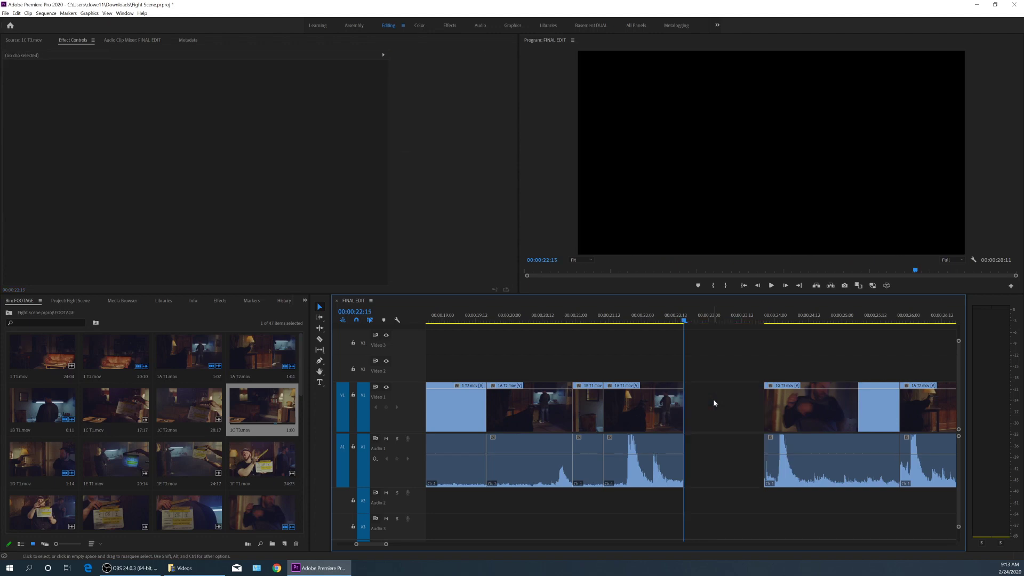
pyautogui.click(714, 404)
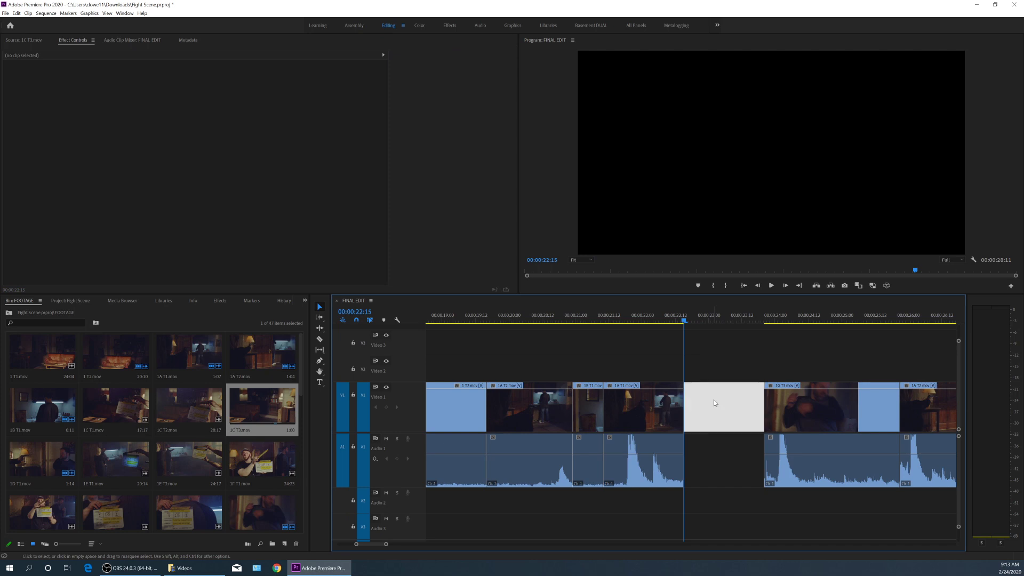
pyautogui.press('Delete')
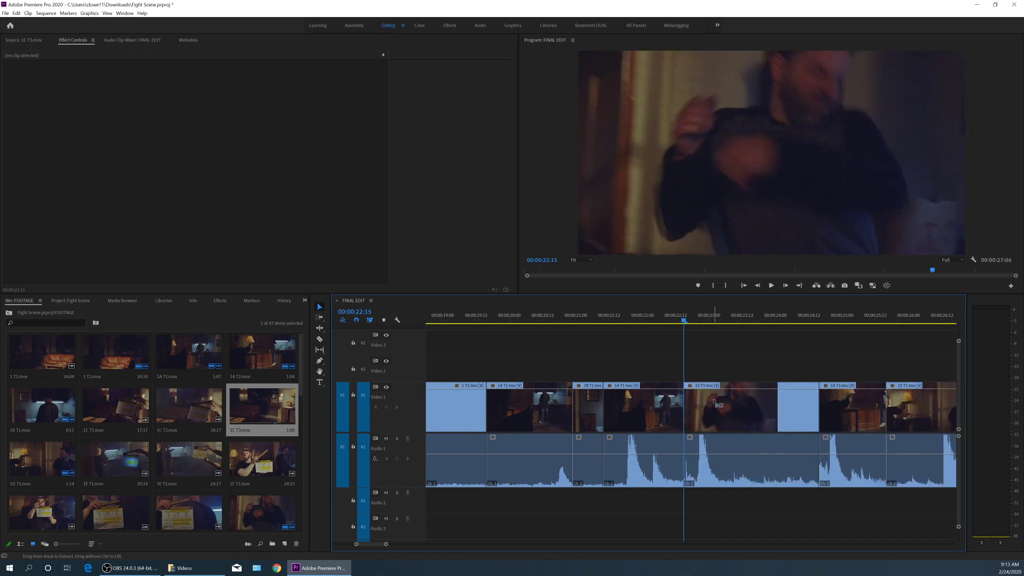
pyautogui.hotkey('ctrl', 'z')
pyautogui.hotkey('ctrl', 'z')
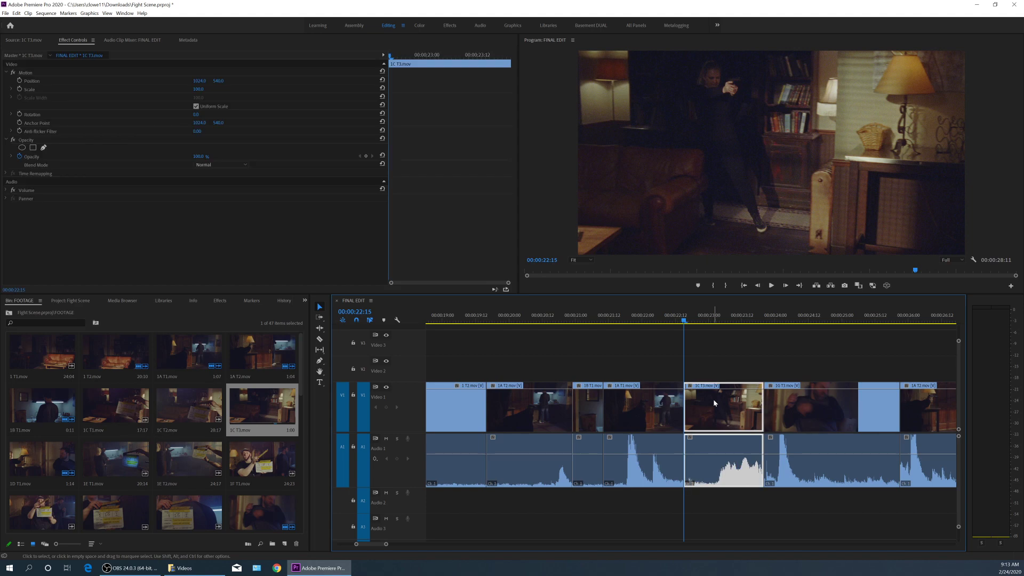
# Ripple delete 1C T3.mov from the sequence in a single operation
pyautogui.press('shift')
pyautogui.hotkey('shift', 'Delete')
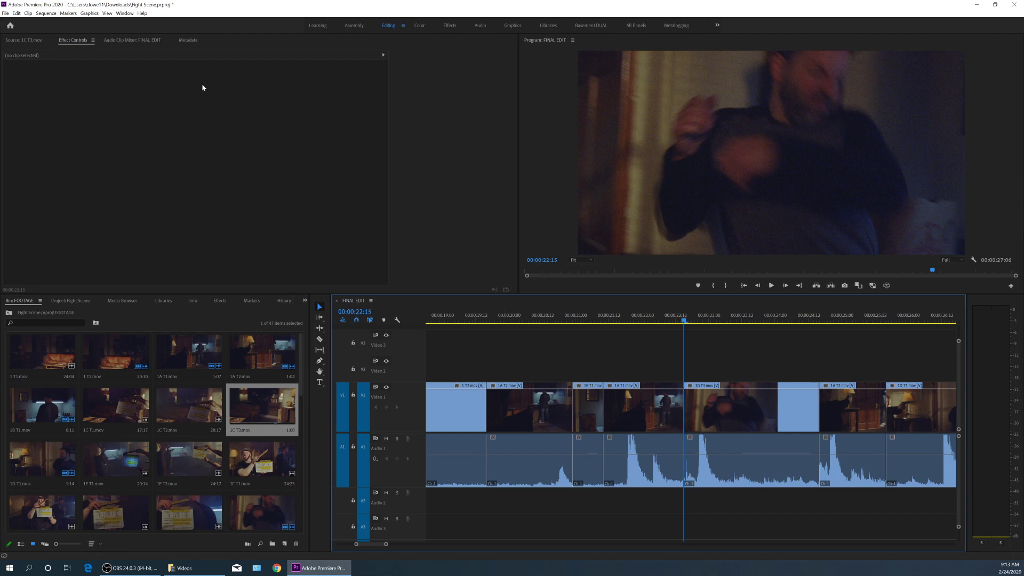
# Open 1C T3.mov from the bin in the Source Monitor and mark an In point at 01:09:15:17
pyautogui.doubleClick(245, 400)
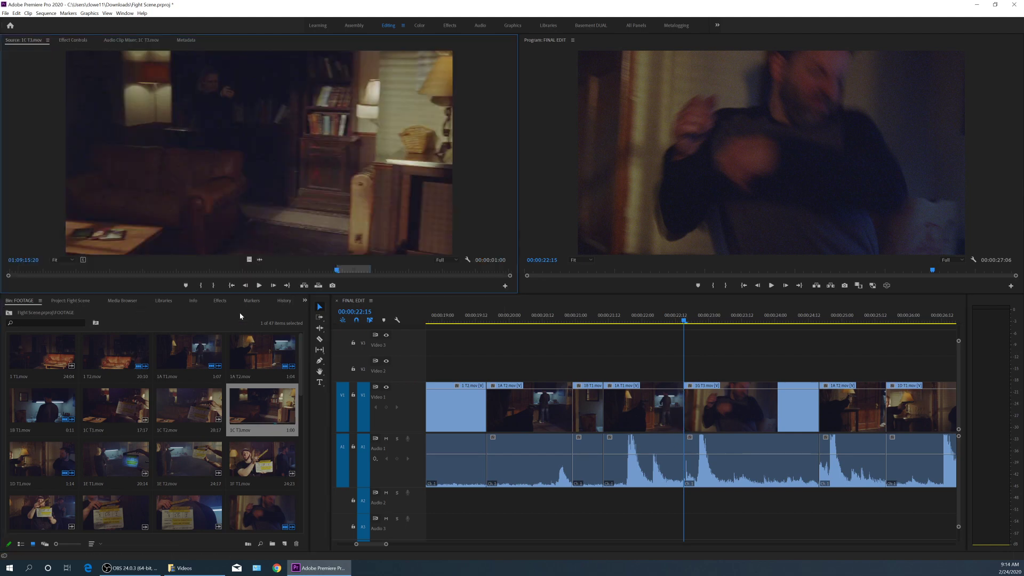
pyautogui.moveTo(336, 271)
pyautogui.mouseDown()
pyautogui.moveTo(356, 271)
pyautogui.moveTo(313, 275)
pyautogui.moveTo(325, 278)
pyautogui.mouseUp()
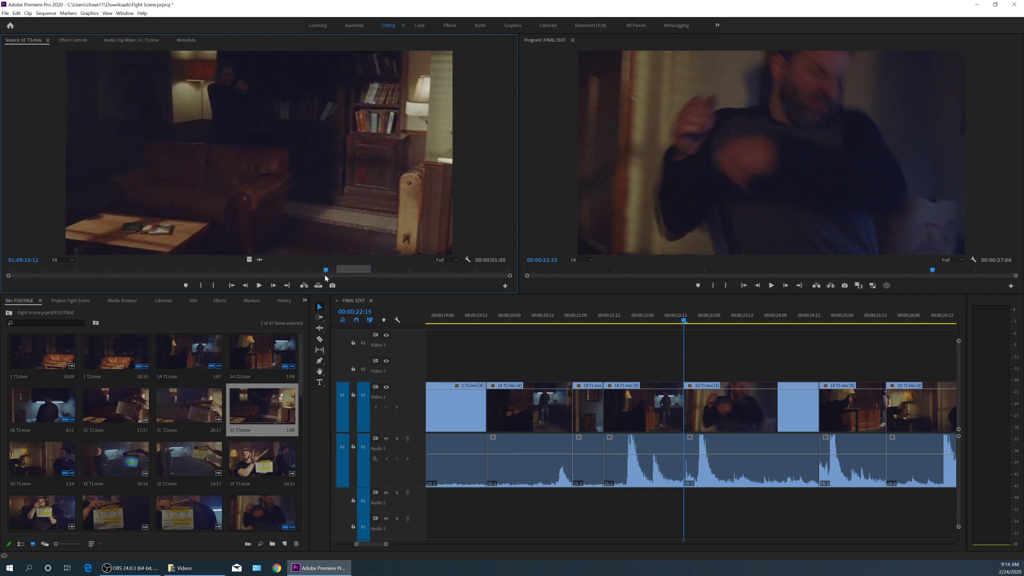
pyautogui.press('Right')
pyautogui.press('Right')
pyautogui.press('Right')
pyautogui.press('Right')
pyautogui.press('Right')
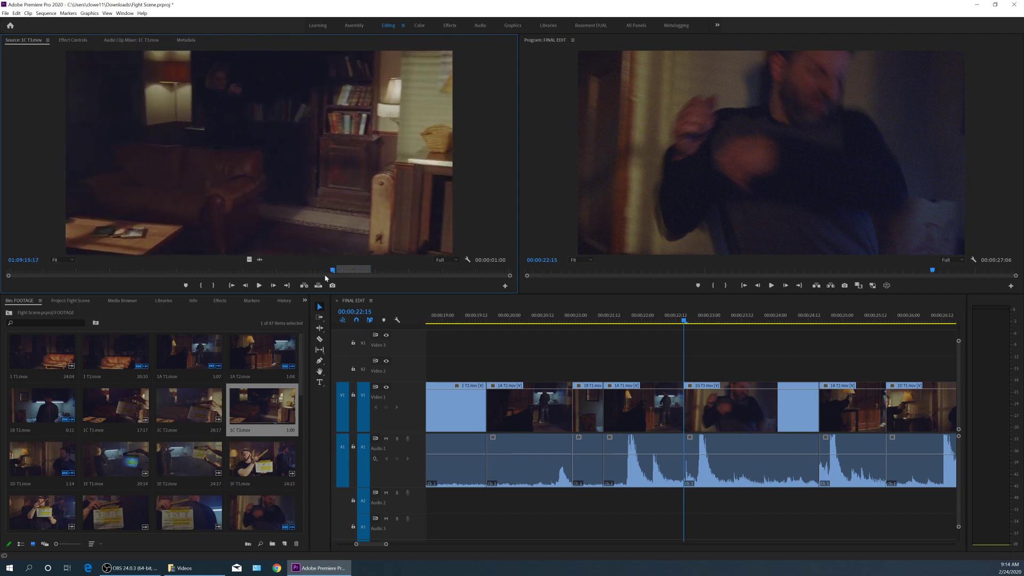
pyautogui.press('i')
# Preview the source clip 1C T3.mov and mark its In point at 01:09:16:02 and Out point at 01:09:16:18
pyautogui.press('Right')
pyautogui.press('space')
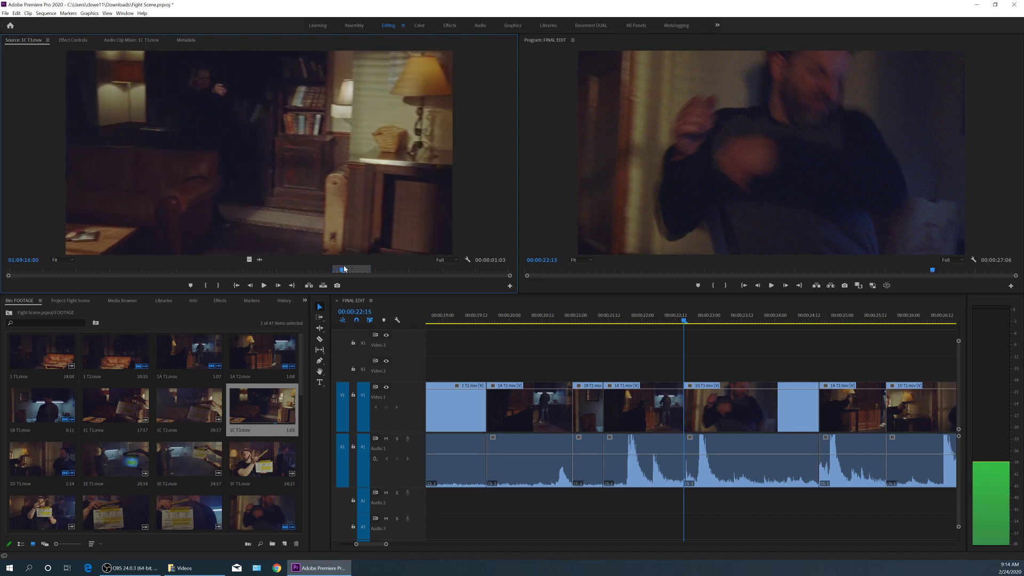
pyautogui.press('space')
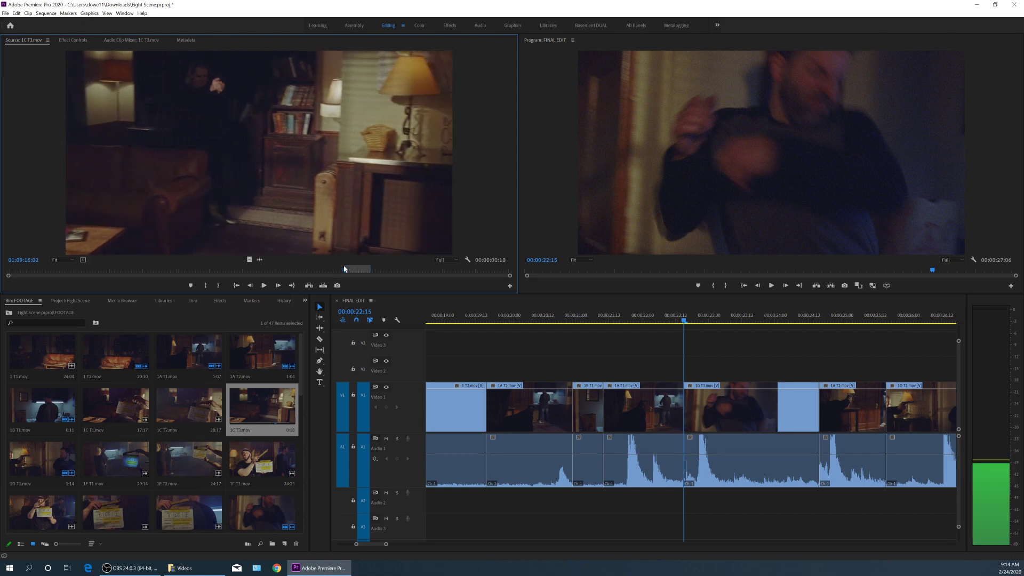
pyautogui.press('Right')
pyautogui.press('Right')
pyautogui.press('Right')
pyautogui.press('o')
pyautogui.press('space')
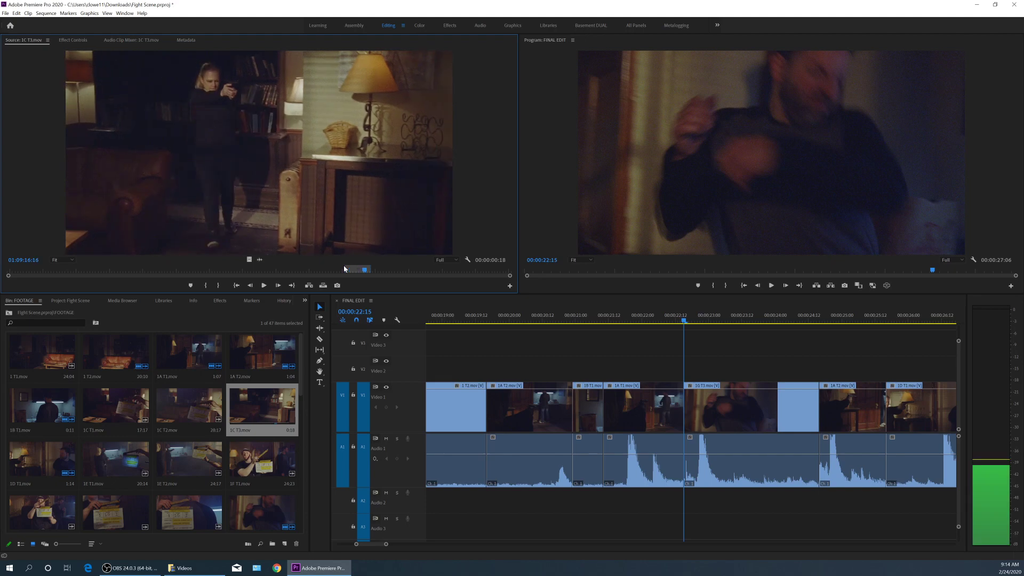
pyautogui.press('o')
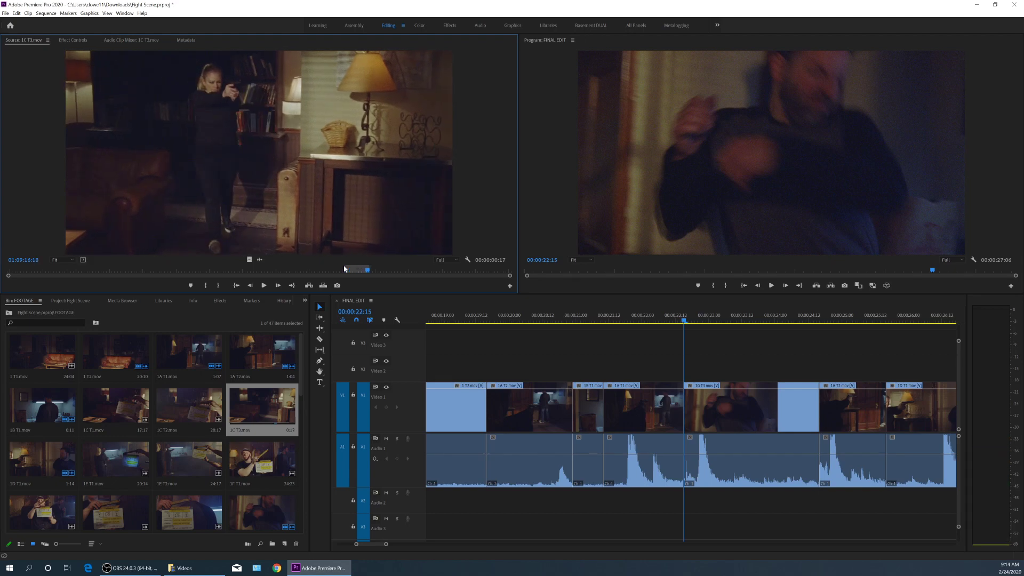
# Check the frames and neighbouring cuts around 00:00:22:15 in the sequence and return the playhead to that cut
pyautogui.click(687, 327)
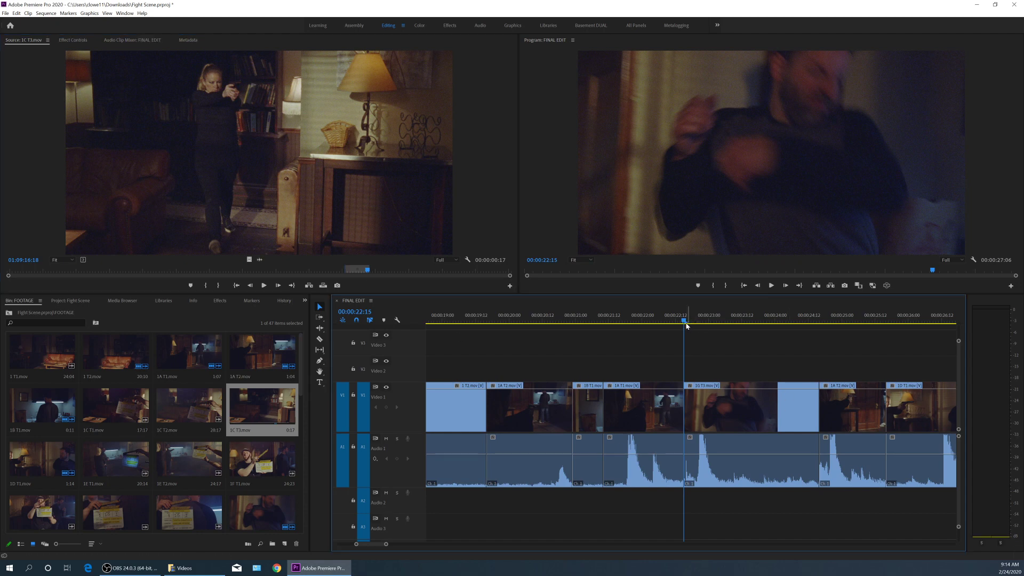
pyautogui.click(689, 323)
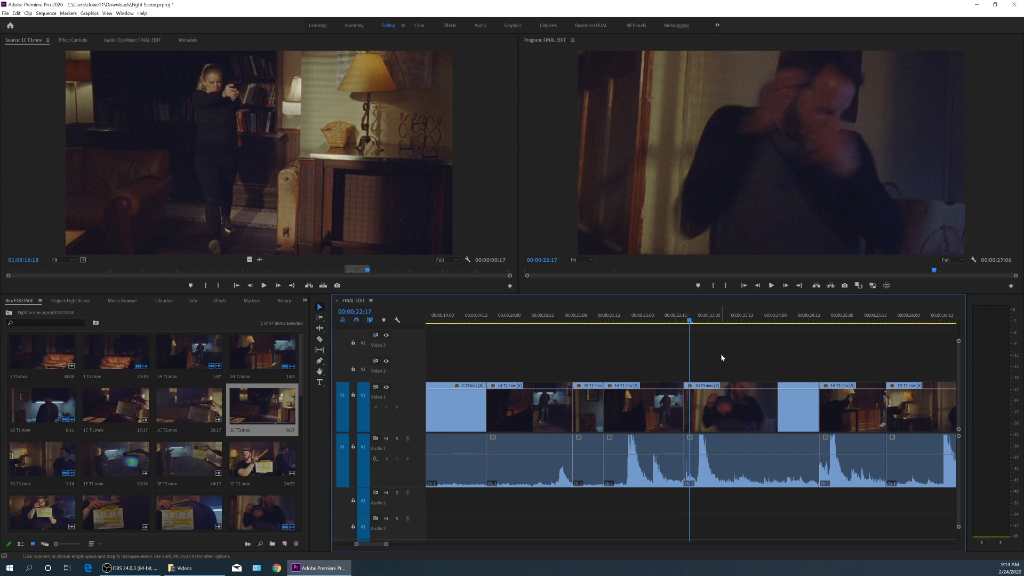
pyautogui.press('shift')
pyautogui.press('space')
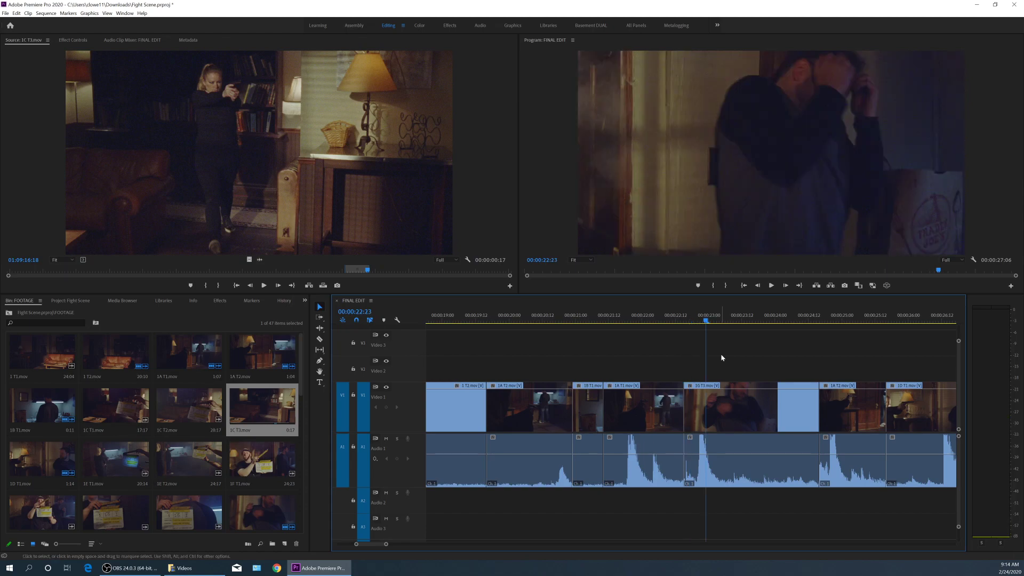
pyautogui.press('=')
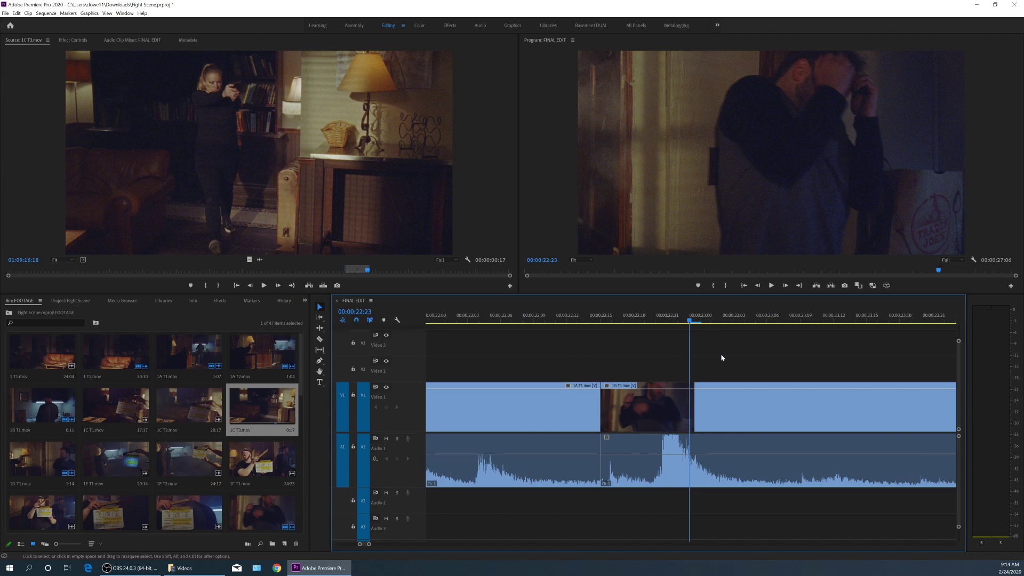
pyautogui.press('-')
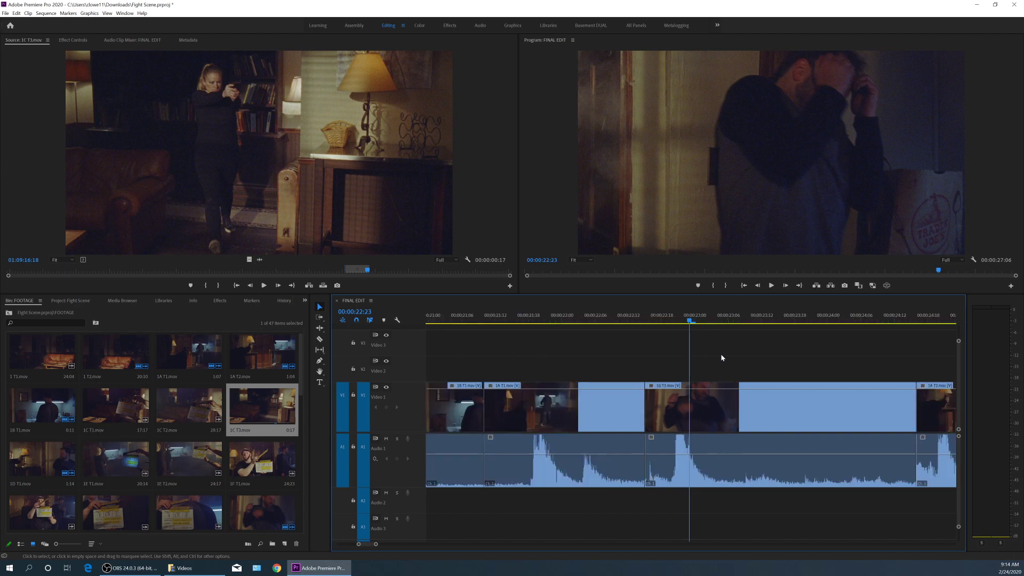
pyautogui.press('Up')
pyautogui.press('Up')
pyautogui.press('Down')
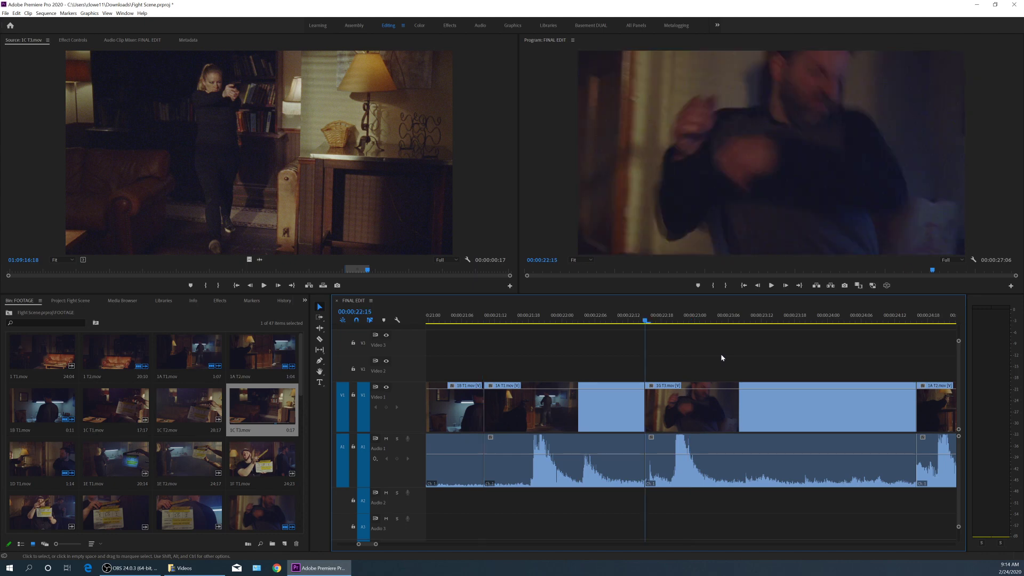
pyautogui.press('Down')
pyautogui.press('Up')
pyautogui.press('Up')
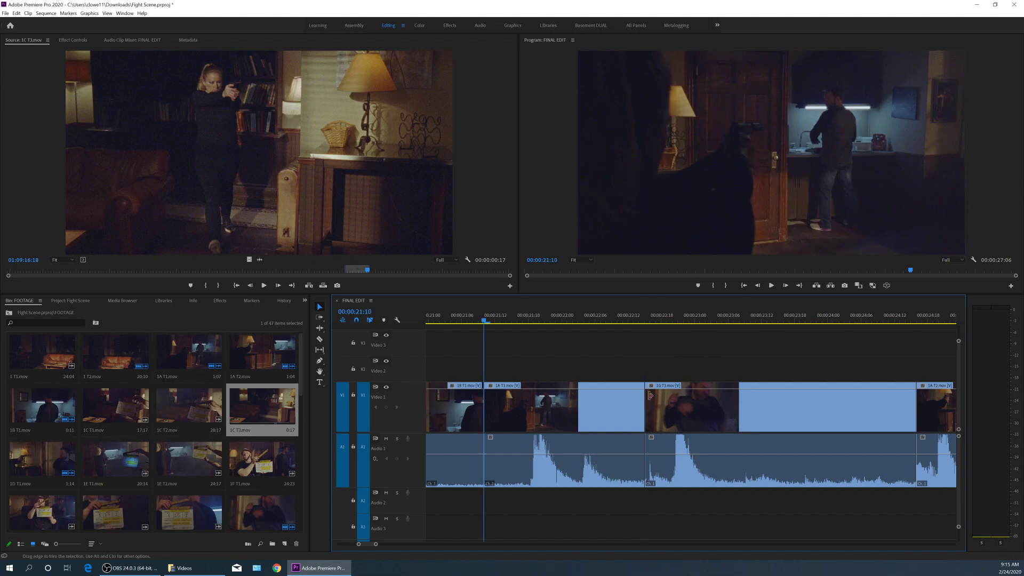
pyautogui.press('Down')
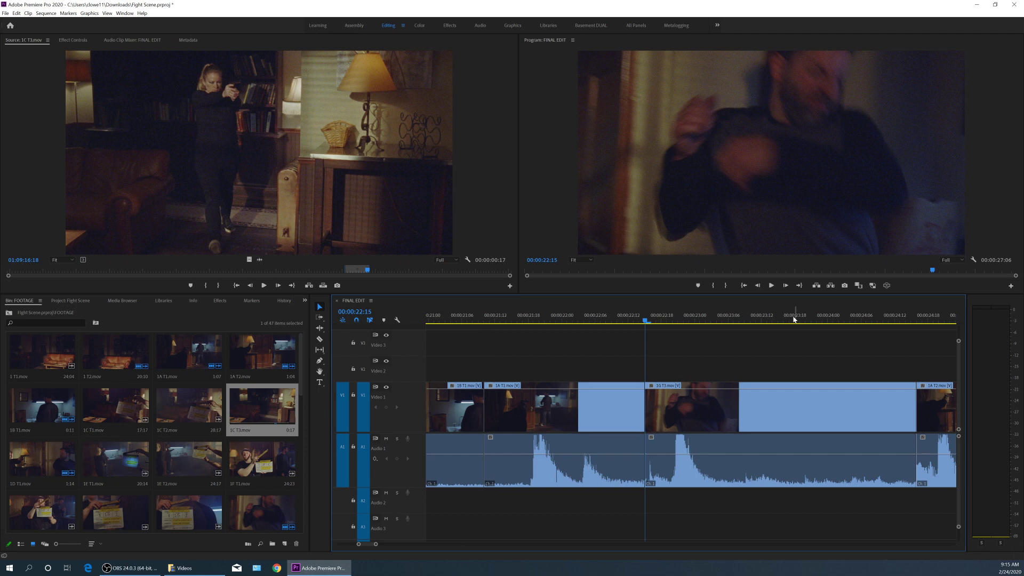
# Try an overwrite edit of the marked 1C T3.mov segment at 00:00:22:15 and undo it
pyautogui.press('-')
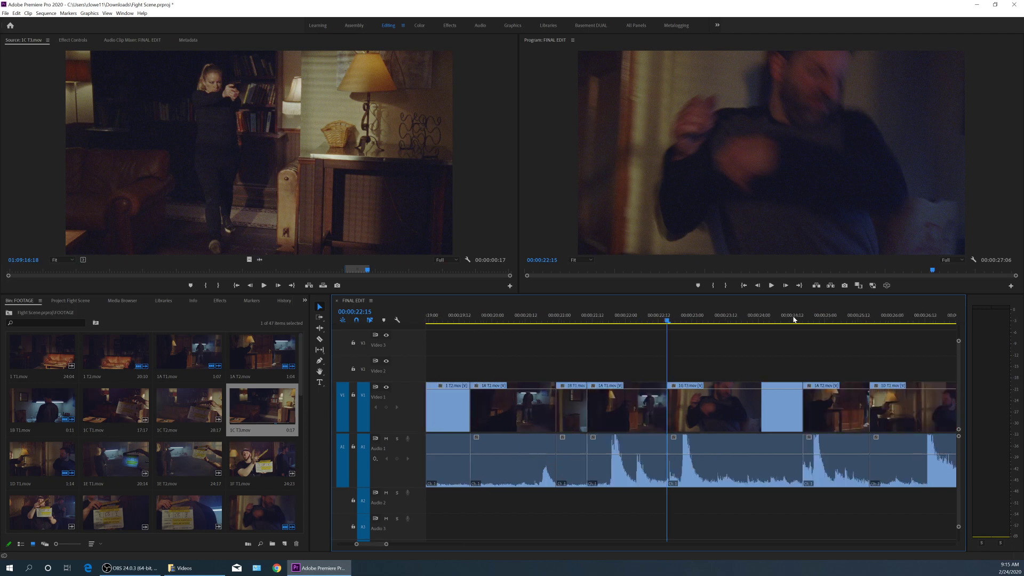
pyautogui.press('.')
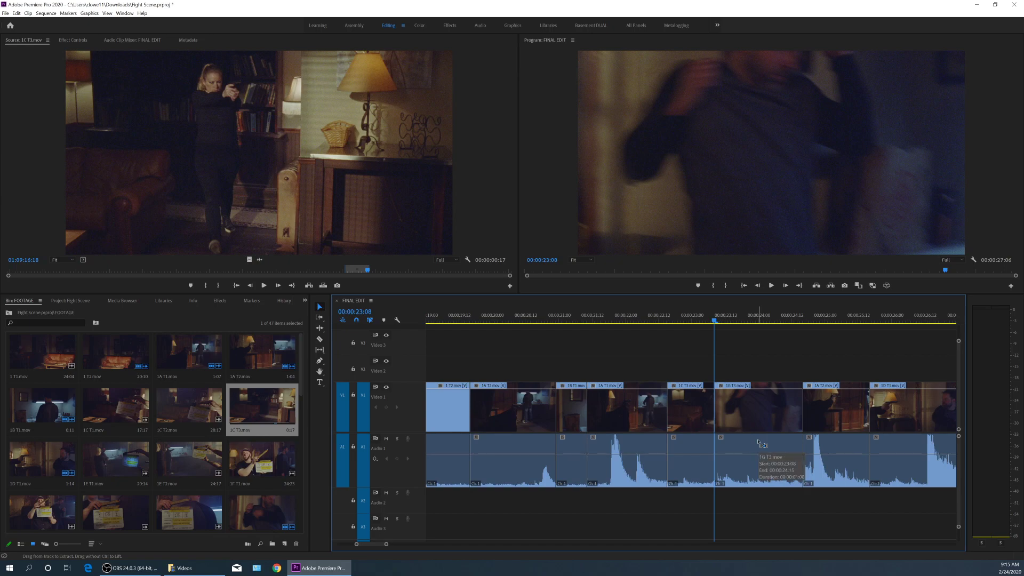
pyautogui.hotkey('ctrl', 'z')
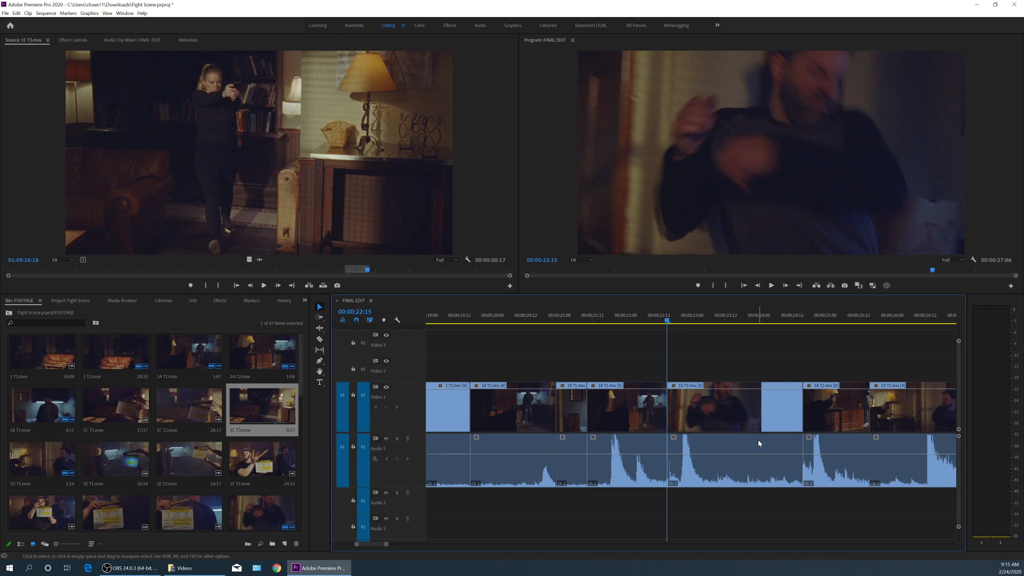
# Insert the marked 1C T3.mov segment into the sequence at 00:00:22:15, pushing the following clips later
pyautogui.press(',')
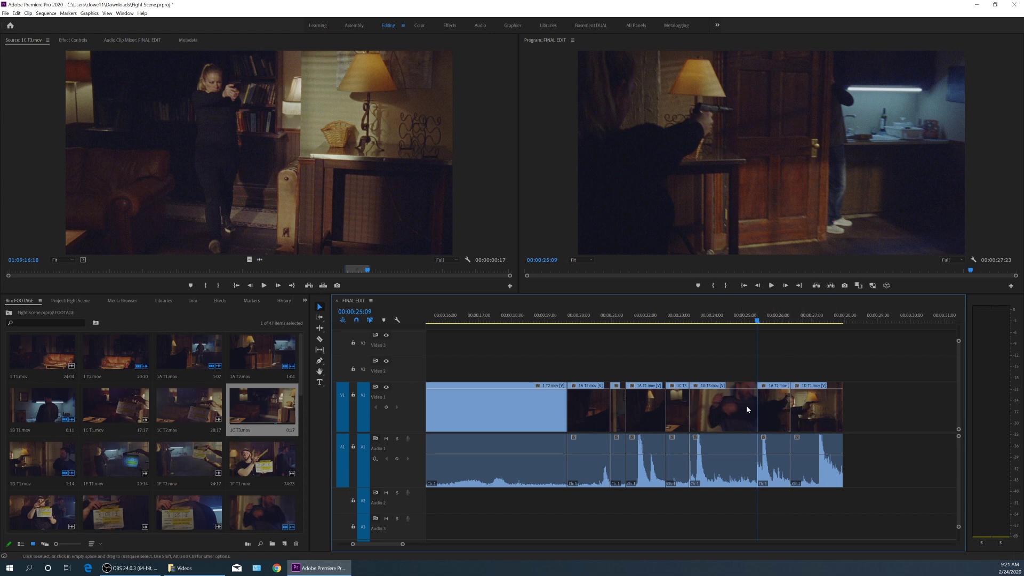
# Try to move the last clip, 1D T1.mov, later in the timeline so a gap opens before it, and undo the move
pyautogui.click(806, 406)
pyautogui.moveTo(800, 407); pyautogui.dragTo(814, 408)
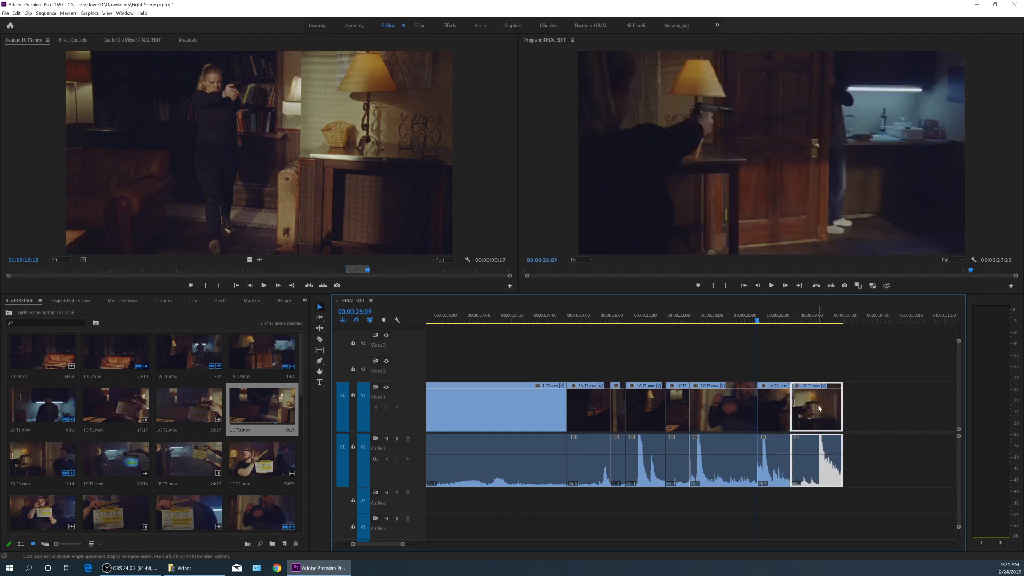
pyautogui.moveTo(820, 409); pyautogui.dragTo(876, 410)
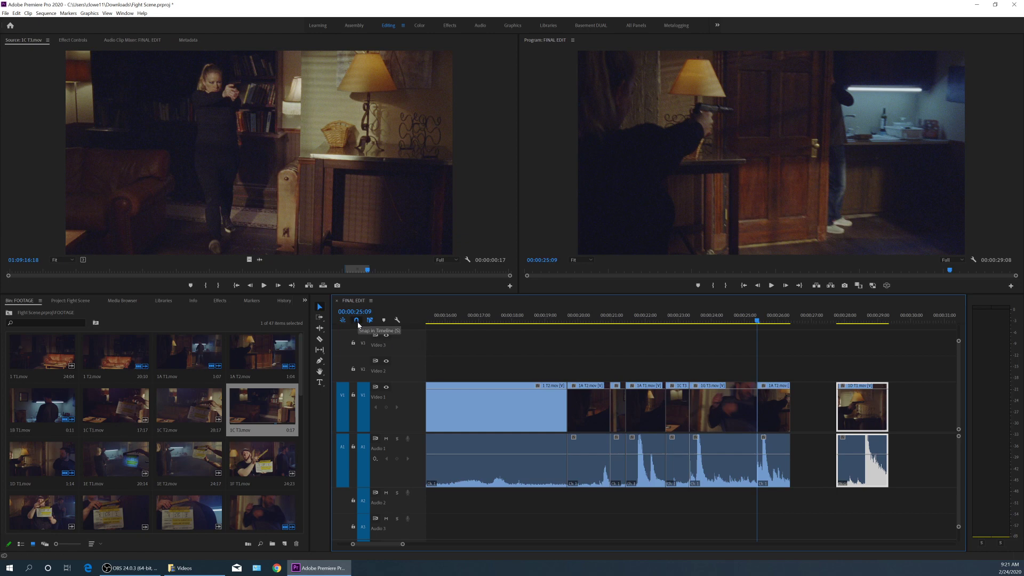
pyautogui.hotkey('ctrl', 'z')
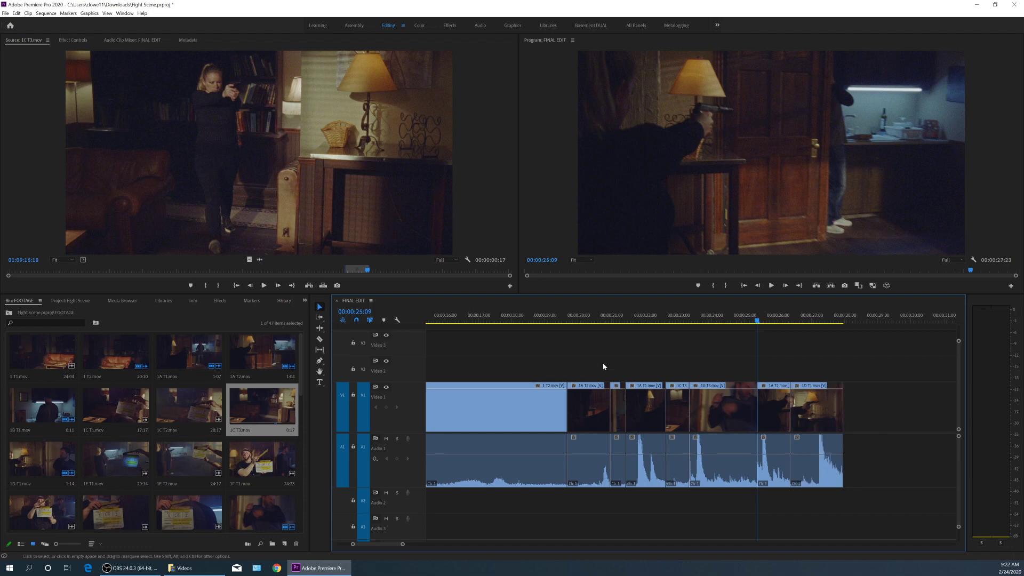
# Try to move the last clip, 1D T1.mov, to 00:00:23:08 as an overwrite edit and undo it
pyautogui.moveTo(804, 404); pyautogui.dragTo(714, 404)
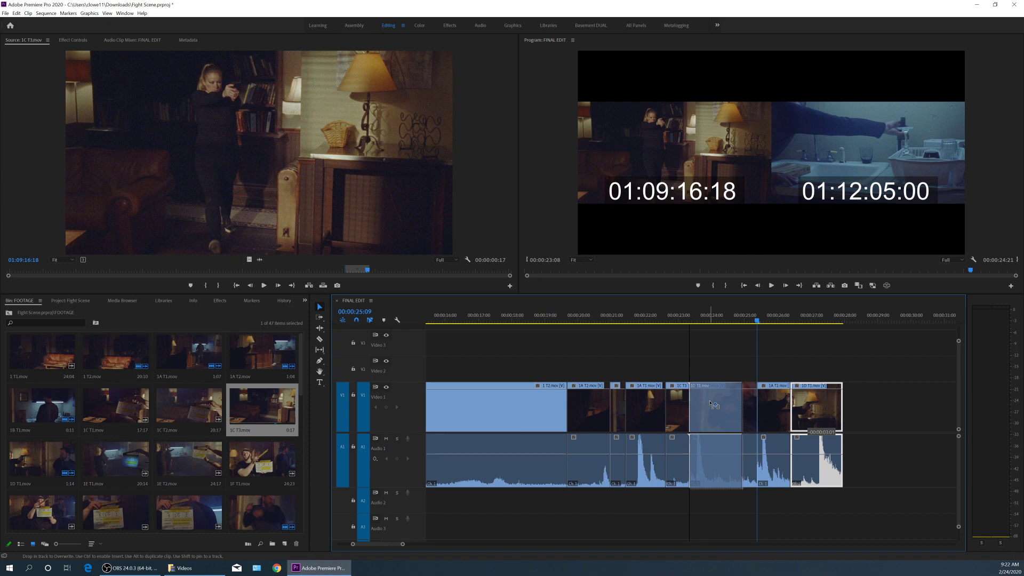
pyautogui.moveTo(714, 404); pyautogui.dragTo(713, 405)
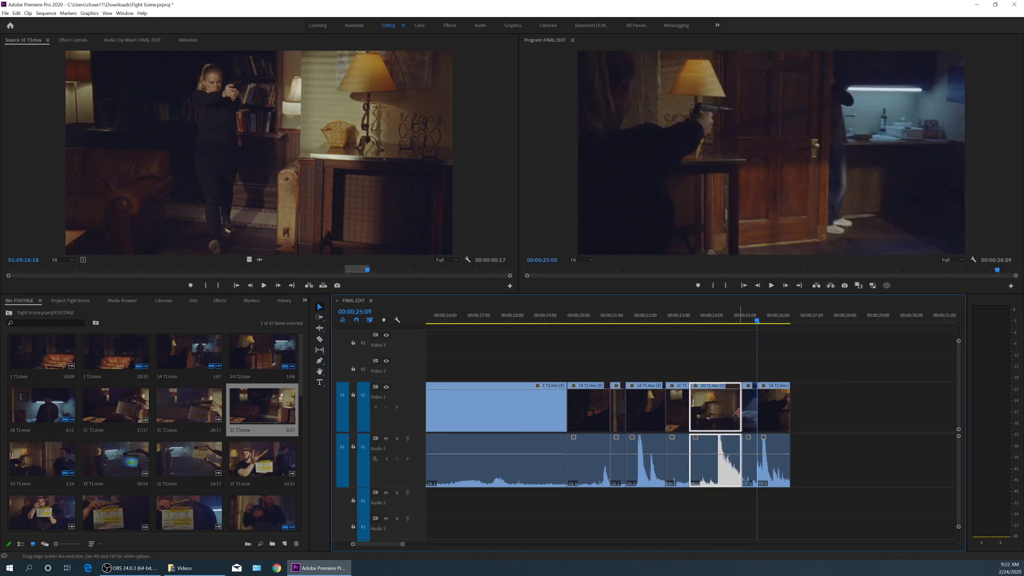
pyautogui.hotkey('ctrl', 'z')
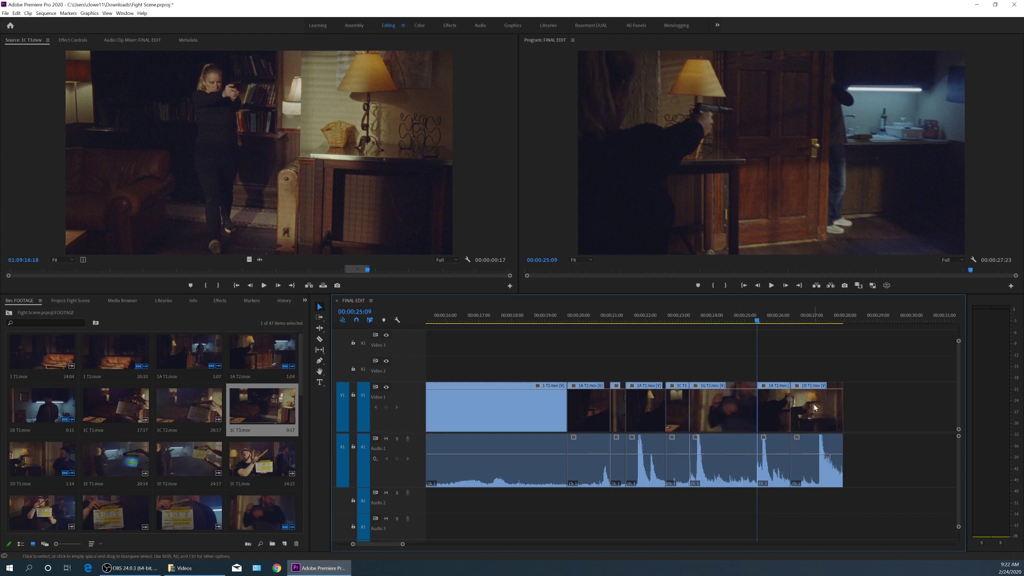
# Try to move the last clip, 1D T1.mov, to 00:00:23:08 as an insert edit instead of an overwrite, and undo it
pyautogui.moveTo(811, 407); pyautogui.dragTo(717, 410)
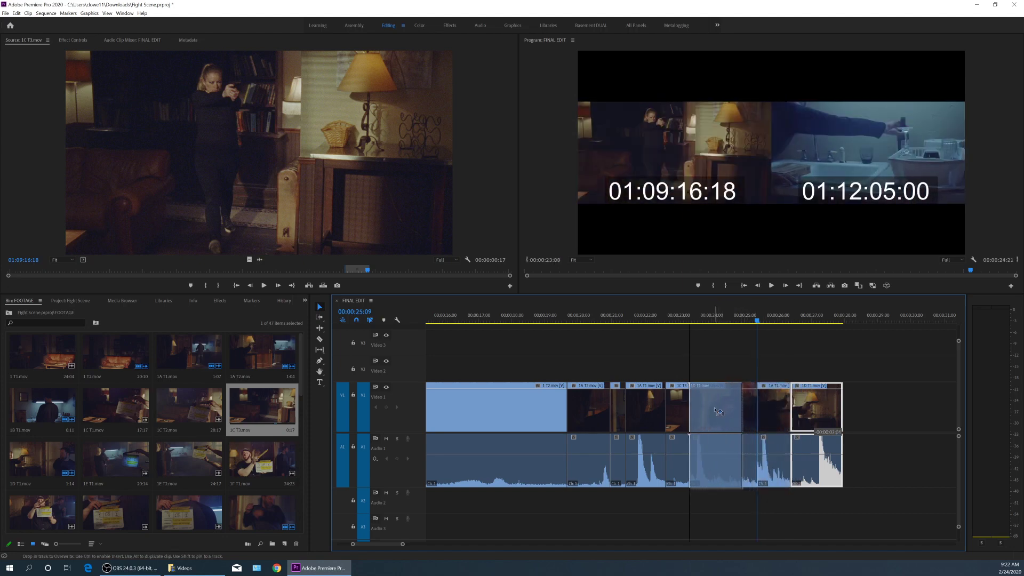
pyautogui.press('ctrl')
pyautogui.moveTo(715, 410); pyautogui.dragTo(716, 410)
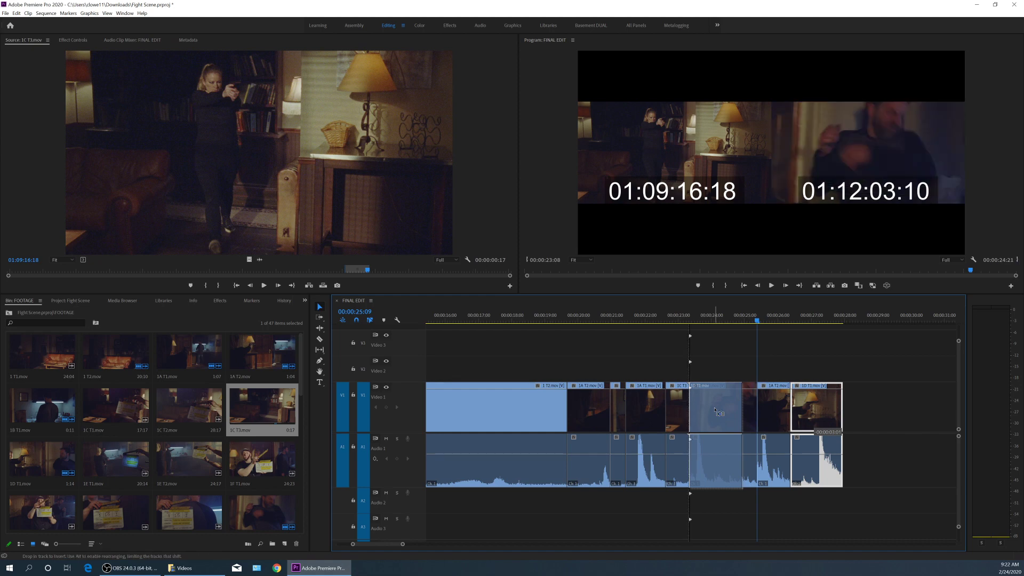
pyautogui.moveTo(715, 410); pyautogui.dragTo(716, 411)
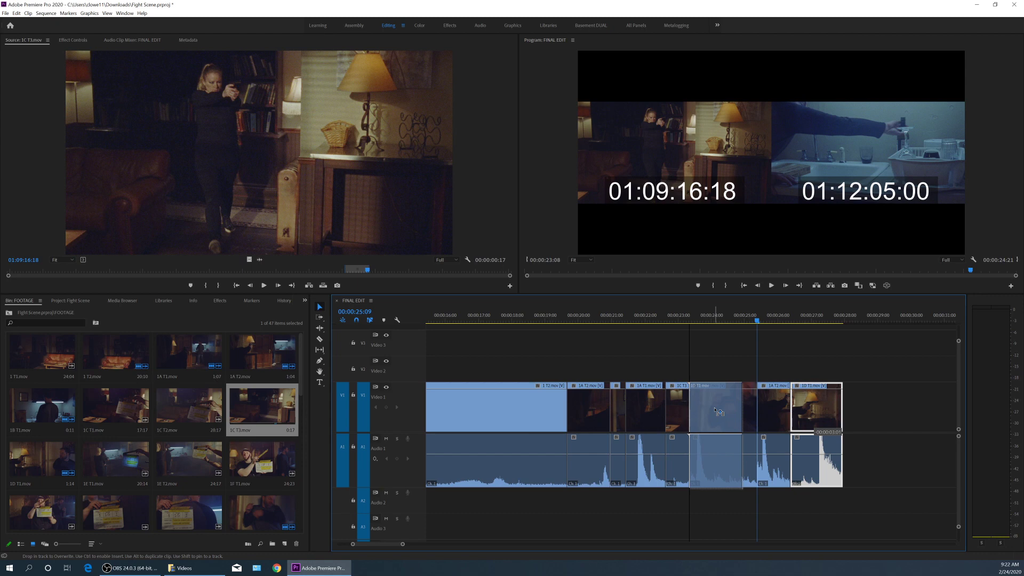
pyautogui.press('ctrl')
pyautogui.moveTo(715, 410); pyautogui.dragTo(715, 410)
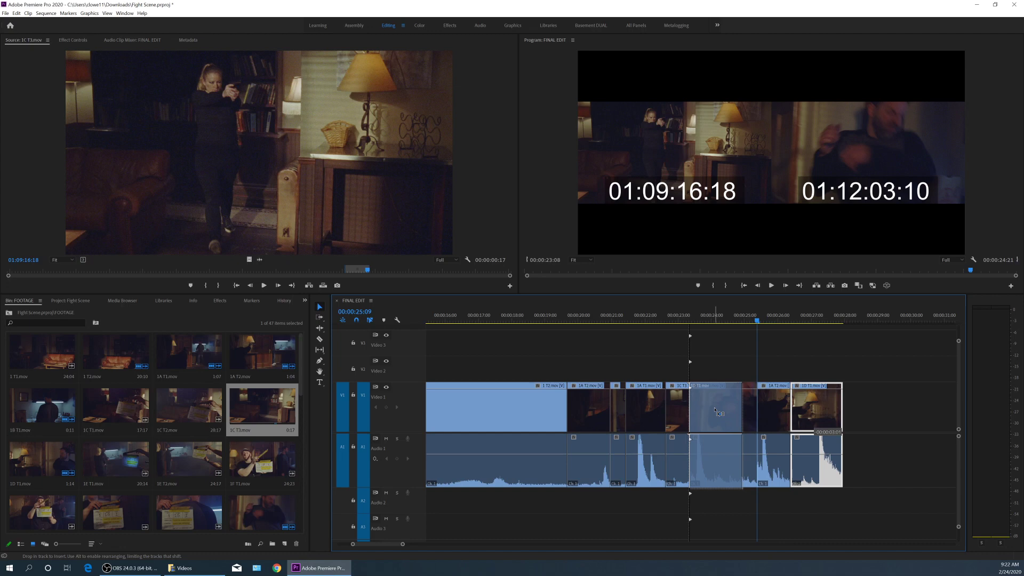
pyautogui.moveTo(715, 410); pyautogui.dragTo(716, 412)
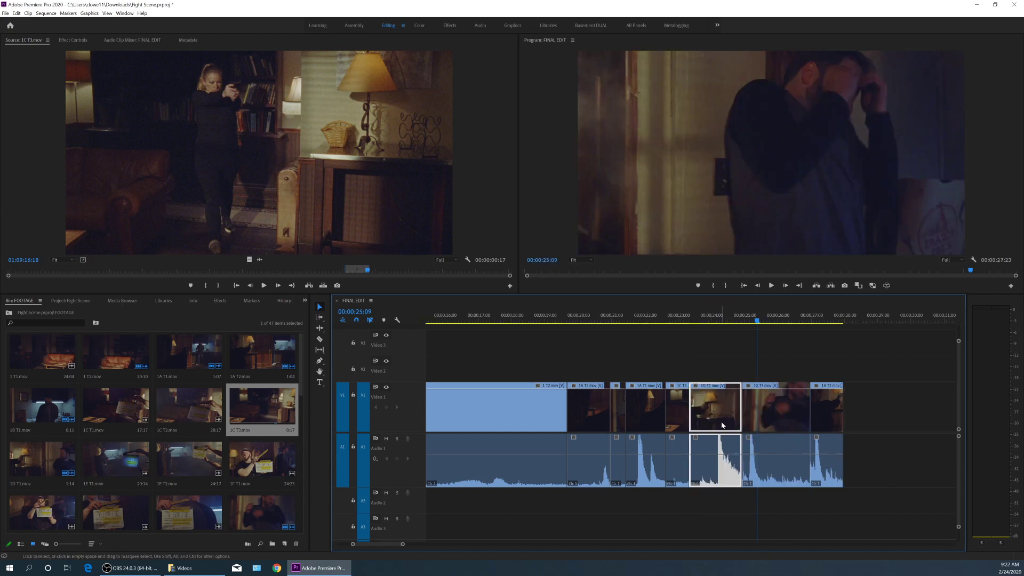
pyautogui.press('ctrl')
pyautogui.moveTo(820, 417); pyautogui.dragTo(719, 411)
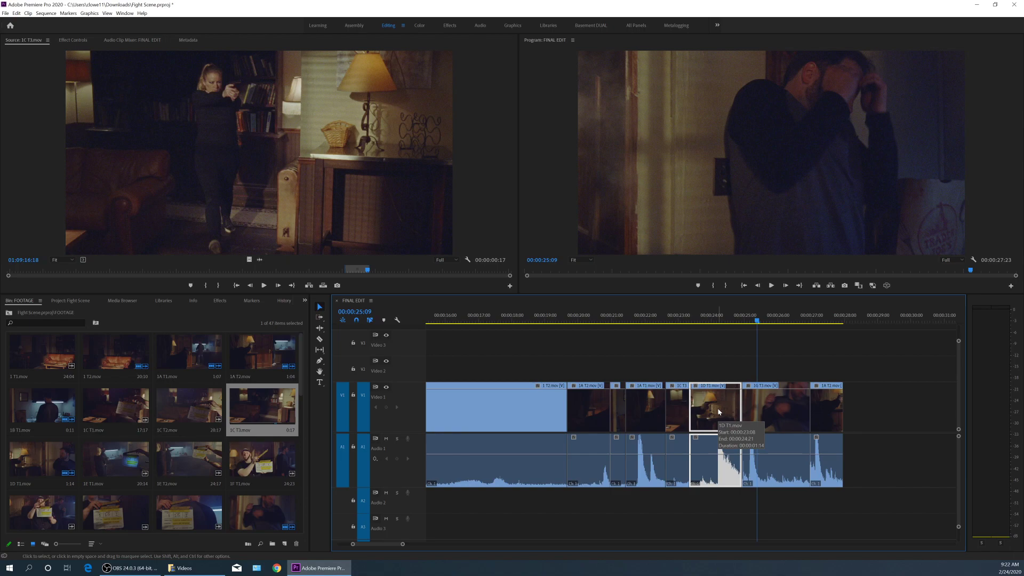
pyautogui.hotkey('ctrl', 'z')
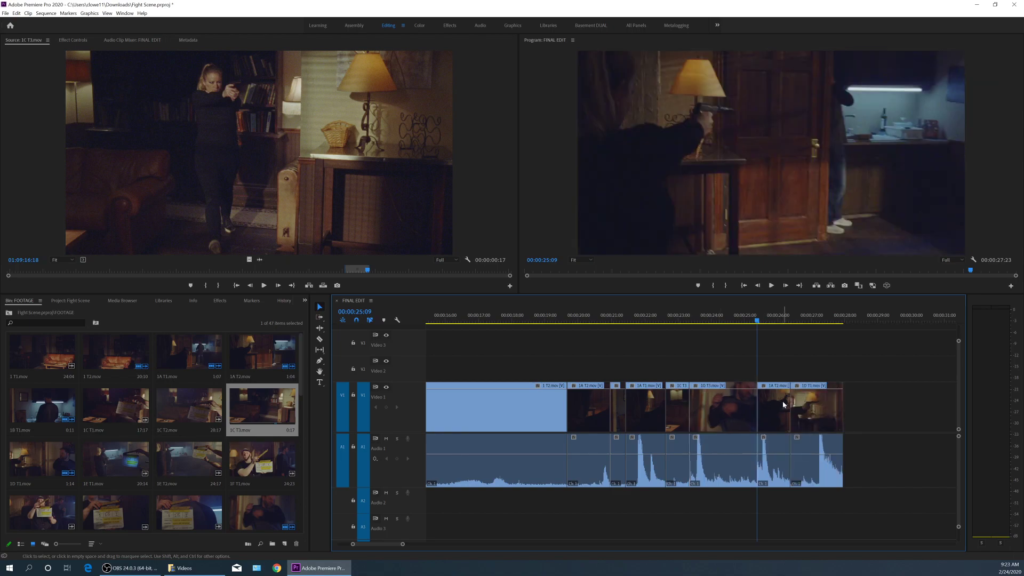
# Shift 1C T3.mov and all following clips later with the Track Select Forward tool to open a gap before them
pyautogui.press('=')
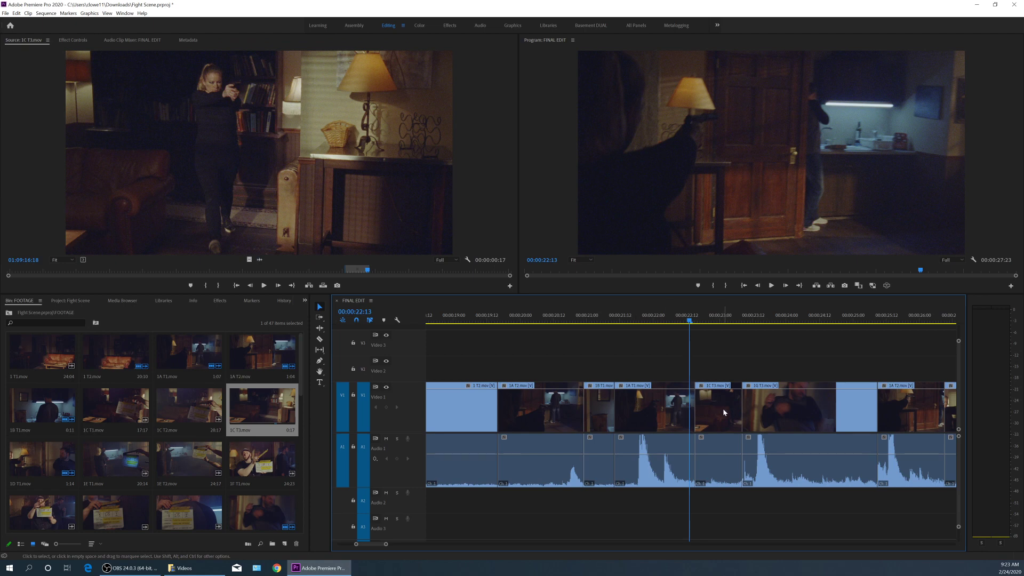
pyautogui.click(722, 409)
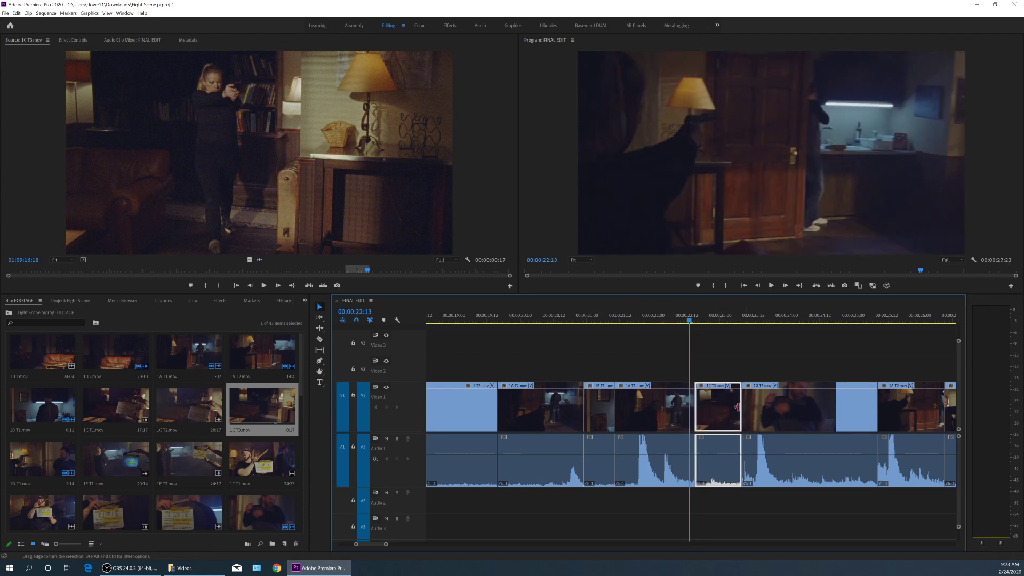
pyautogui.press('a')
pyautogui.moveTo(716, 409); pyautogui.dragTo(814, 408)
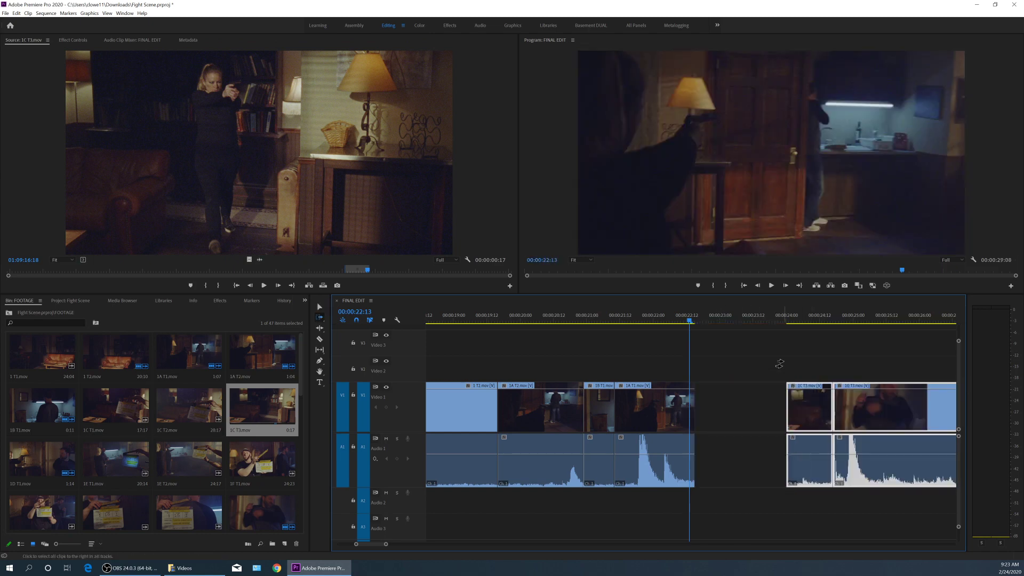
# Swap 1C T3.mov with the 1A clip before it by moving the clips through the gap, and close both remaining gaps
pyautogui.press('v')
pyautogui.moveTo(674, 416); pyautogui.dragTo(629, 408)
pyautogui.click(679, 409)
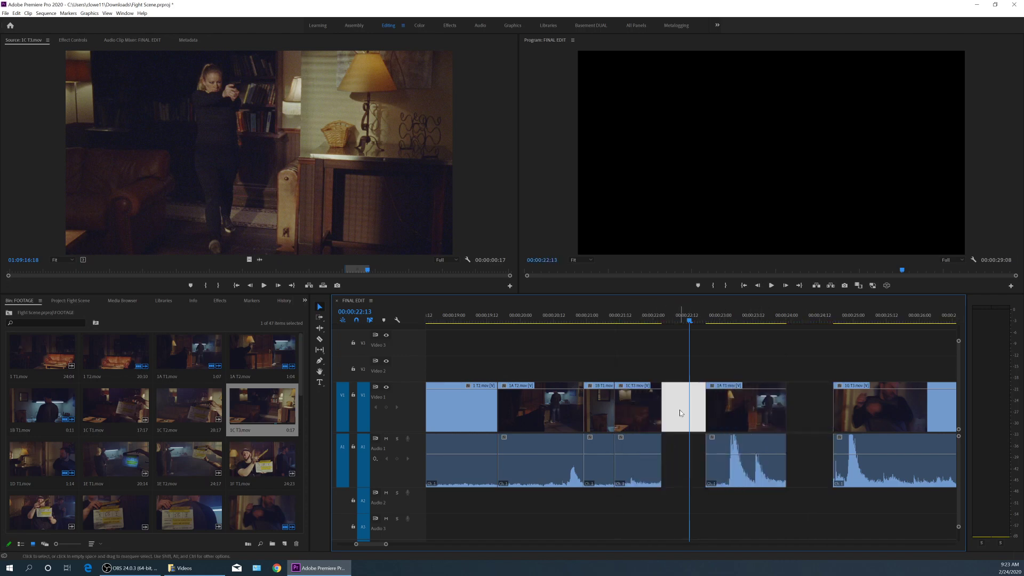
pyautogui.press('Delete')
pyautogui.click(765, 407)
pyautogui.press('Delete')
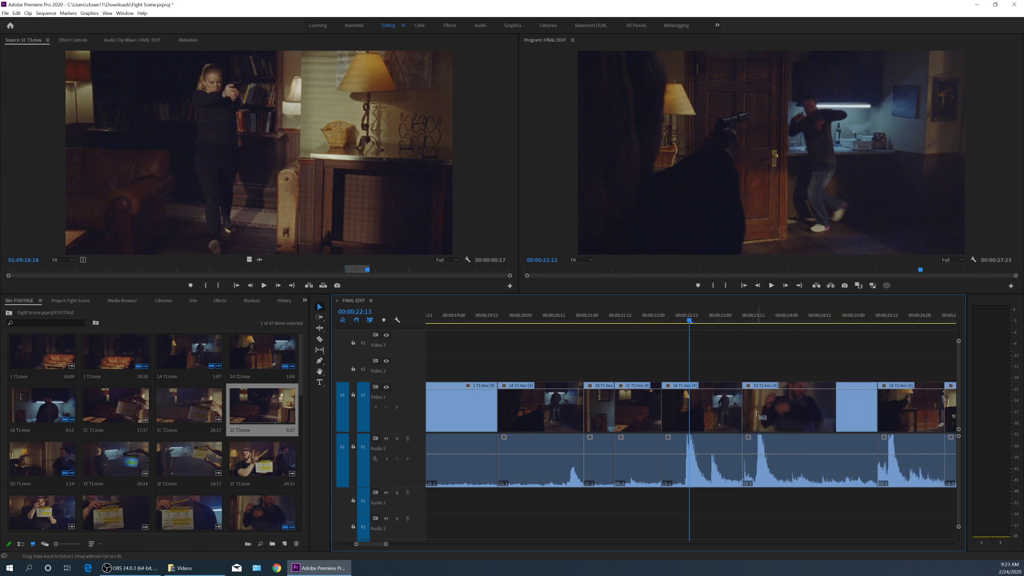
# Undo the manual swap of 1C T3.mov and the 1A clip, including the shift of the following clips
pyautogui.hotkey('ctrl', 'z')
pyautogui.hotkey('ctrl', 'z')
pyautogui.hotkey('ctrl', 'z')
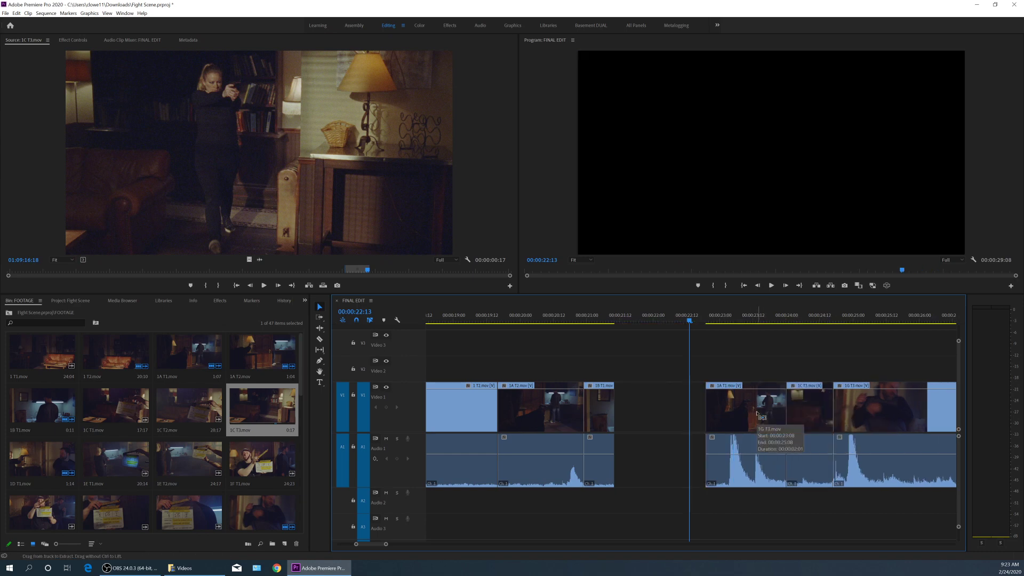
pyautogui.hotkey('ctrl', 'shift', 'z')
pyautogui.hotkey('ctrl', 'shift', 'z')
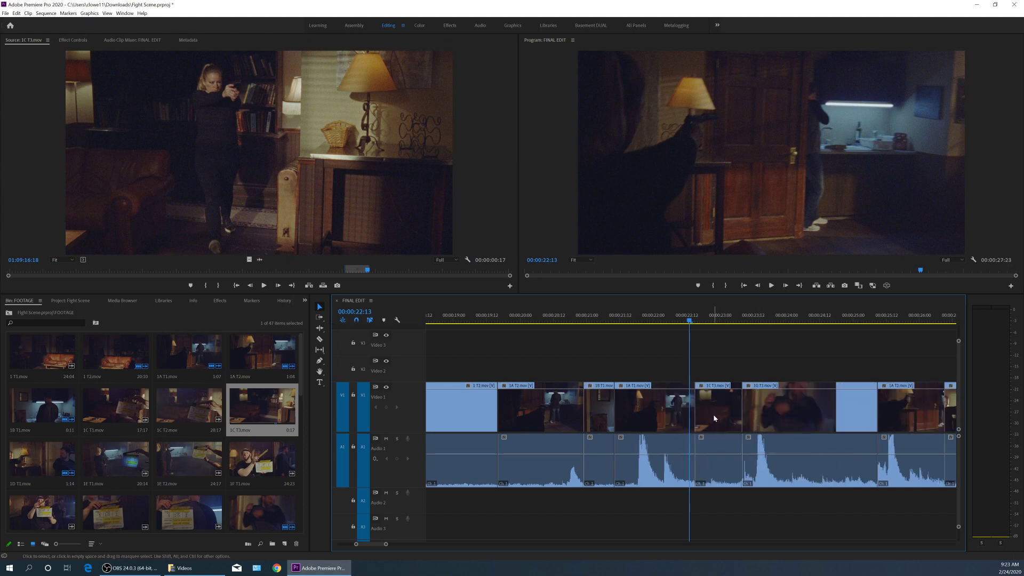
# Try a rearrange edit that swaps 1C T3.mov with the preceding 1A clip at 00:00:21:10, and undo it
pyautogui.click(714, 418)
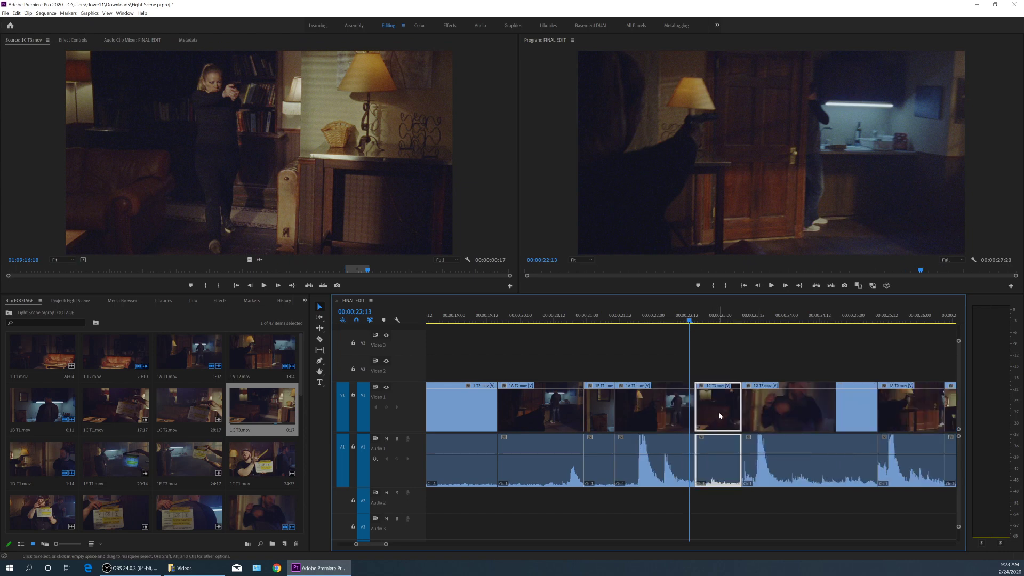
pyautogui.moveTo(720, 416); pyautogui.dragTo(644, 419)
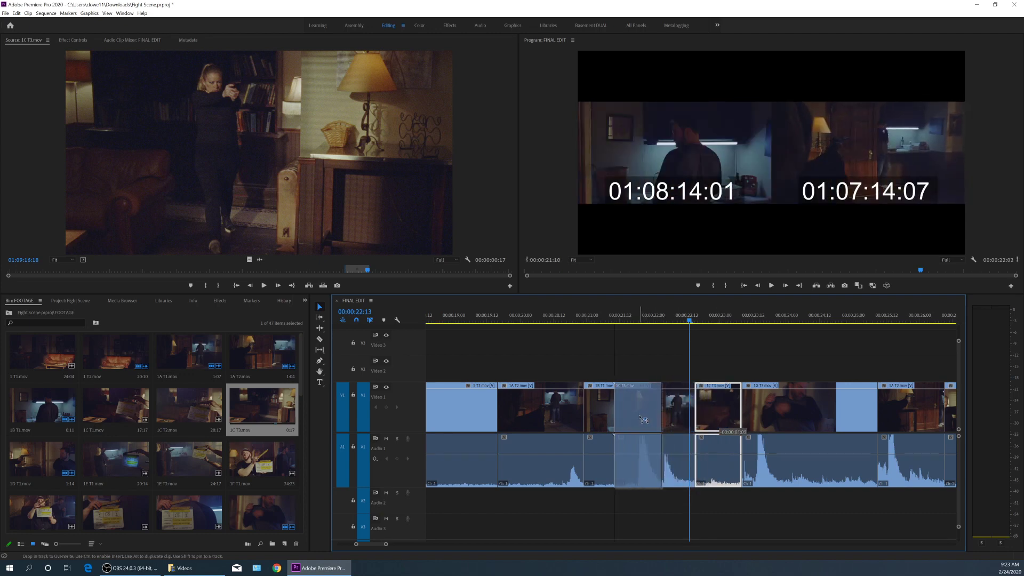
pyautogui.moveTo(644, 419); pyautogui.dragTo(645, 421)
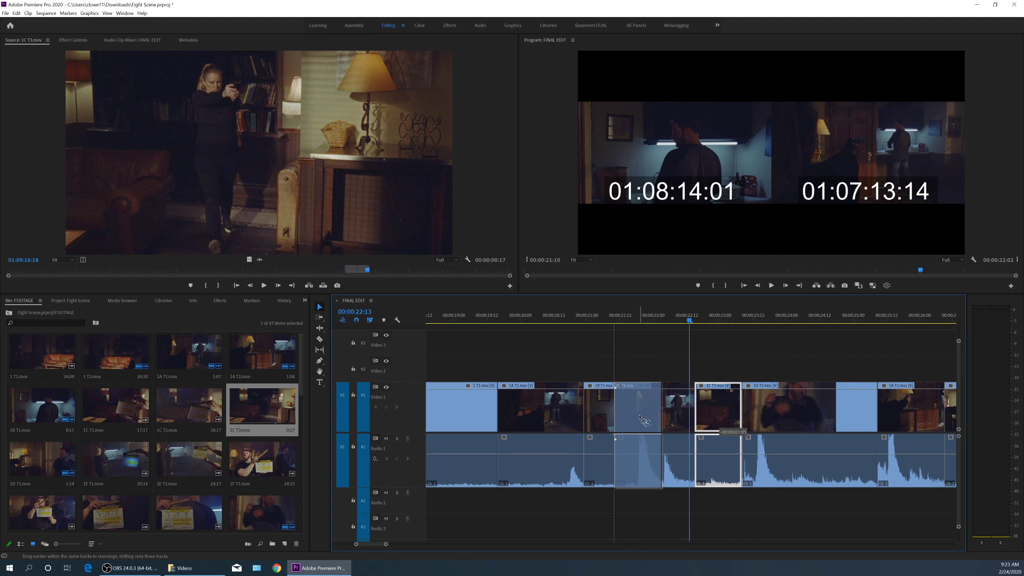
pyautogui.moveTo(644, 421); pyautogui.dragTo(645, 421)
pyautogui.moveTo(645, 421); pyautogui.dragTo(642, 421)
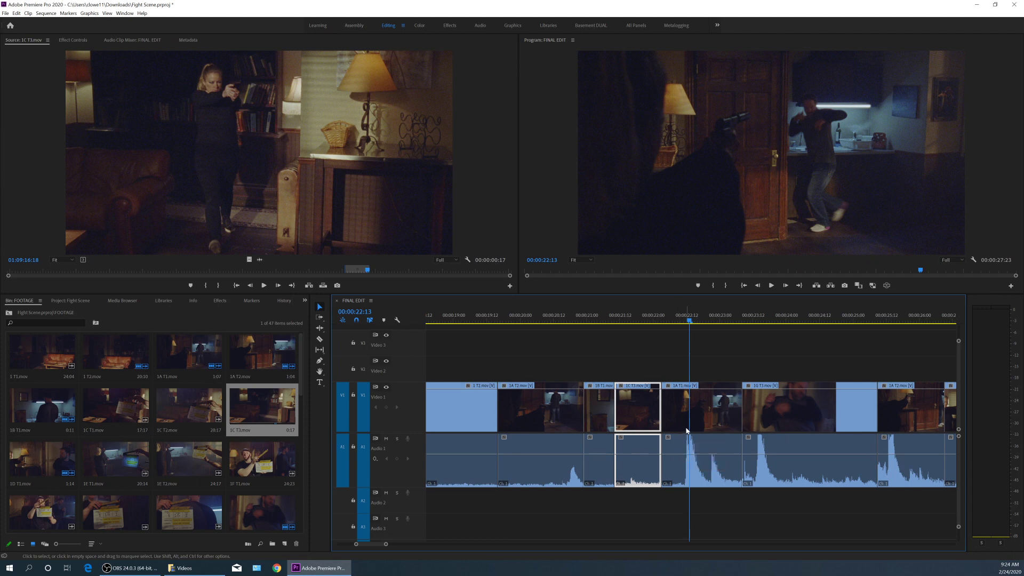
pyautogui.moveTo(681, 430); pyautogui.dragTo(636, 427)
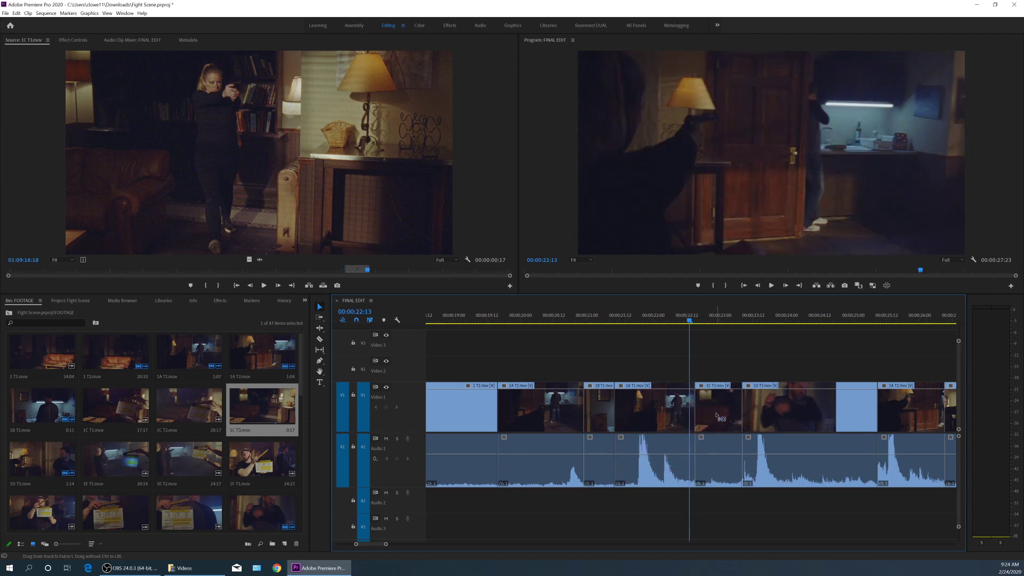
# Try a rearrange edit that moves 1C T3.mov ahead of the three clips before it, and undo it
pyautogui.moveTo(717, 416); pyautogui.dragTo(530, 420)
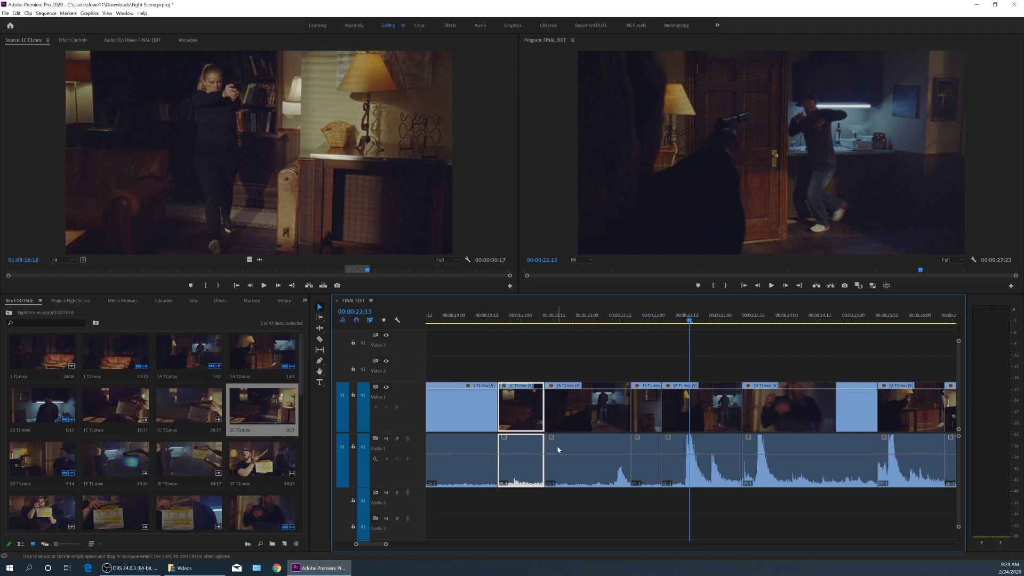
pyautogui.hotkey('ctrl', 'z')
pyautogui.press('-')
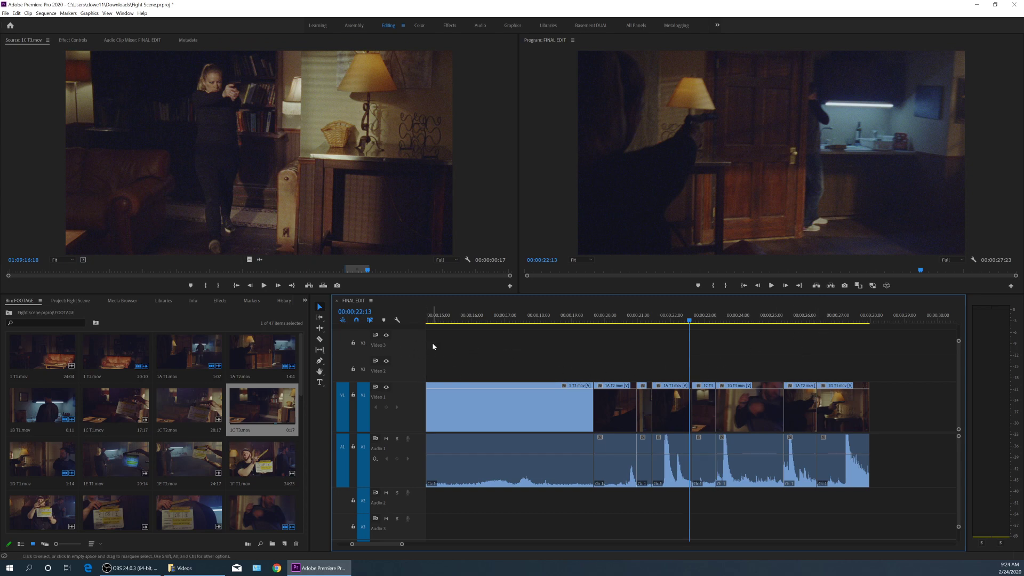
pyautogui.moveTo(830, 408); pyautogui.dragTo(357, 413)
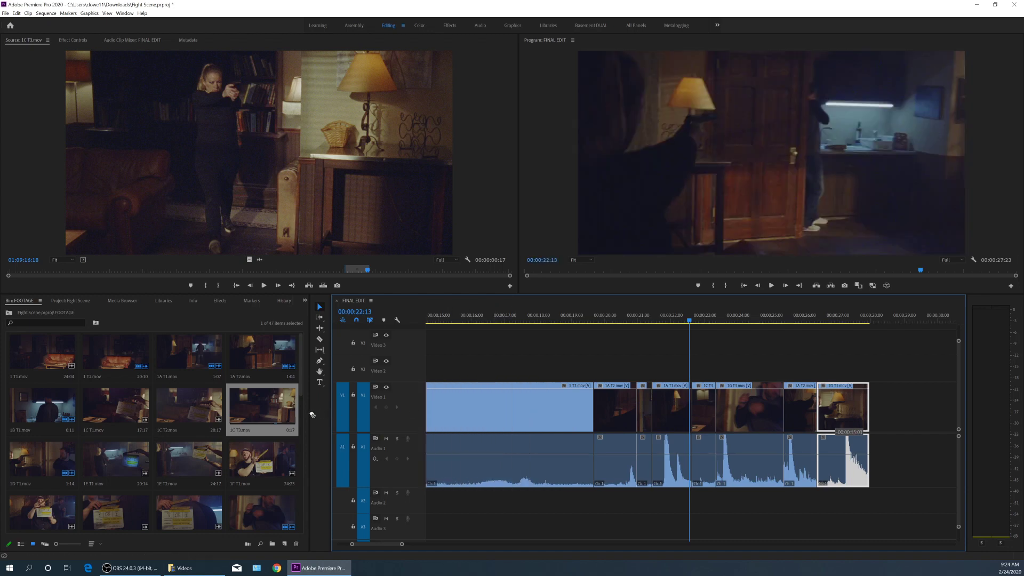
pyautogui.moveTo(248, 423); pyautogui.dragTo(817, 326)
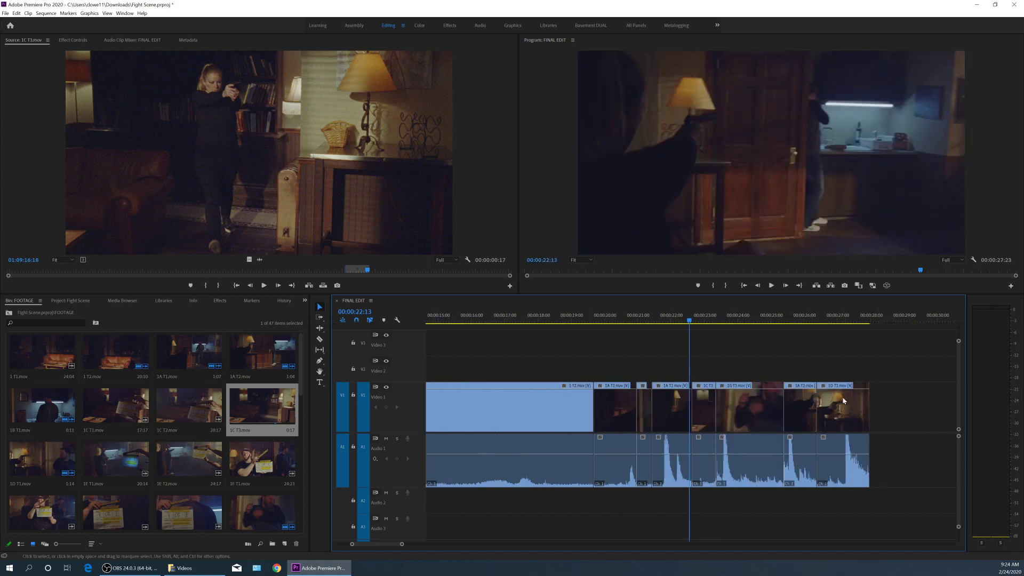
# Check the cuts near the end of the sequence and park the playhead on the last cut at 00:00:26:09
pyautogui.click(839, 320)
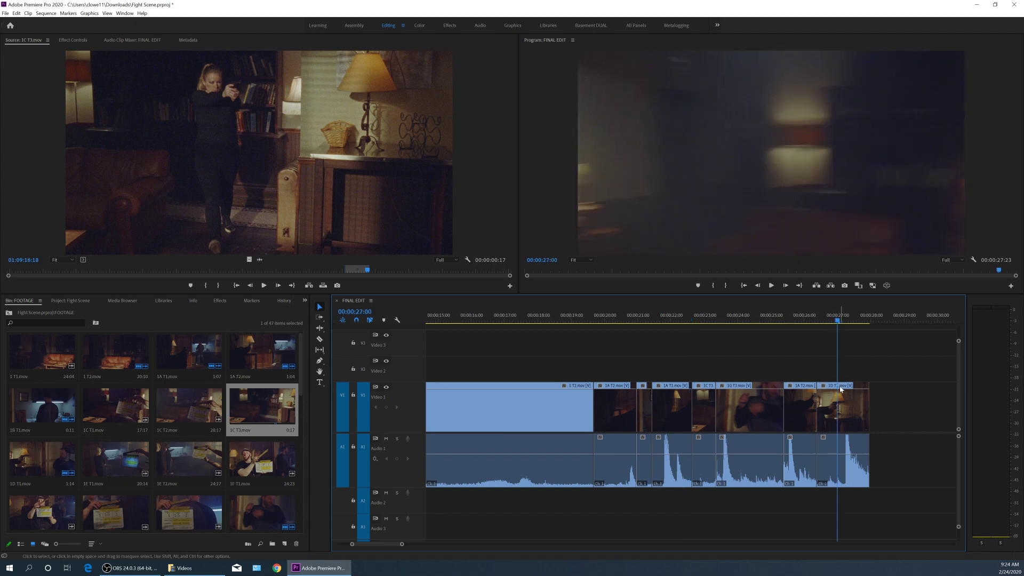
pyautogui.press('Up')
pyautogui.press('Up')
pyautogui.press('Up')
pyautogui.press('Up')
pyautogui.press('Up')
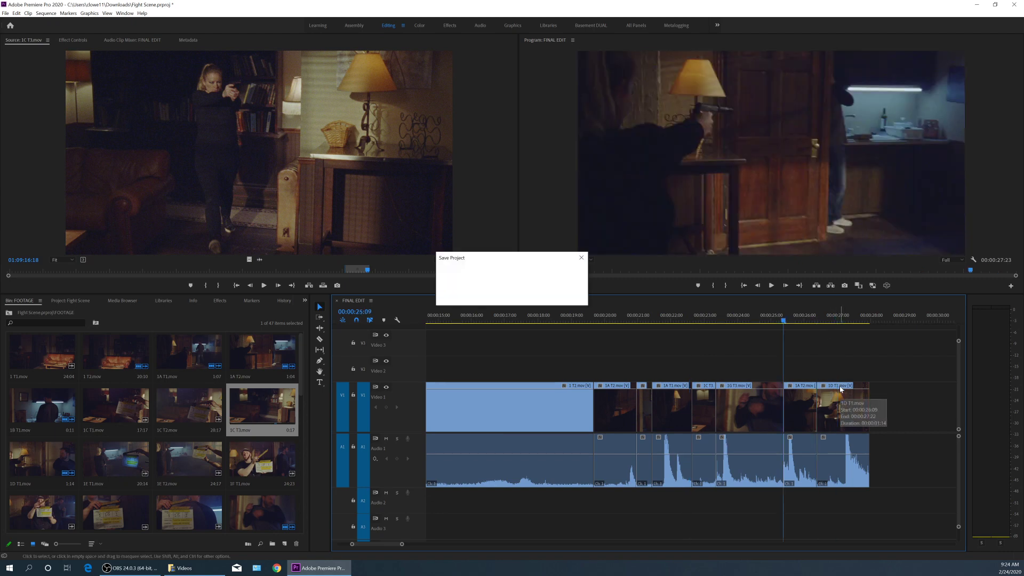
pyautogui.press('Down')
pyautogui.press('Down')
pyautogui.press('Down')
pyautogui.press('Down')
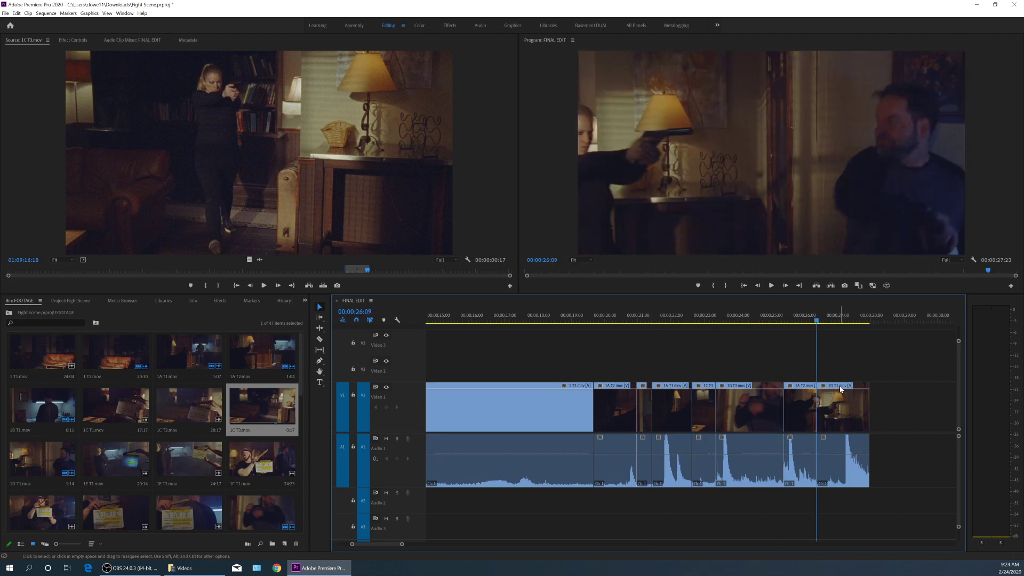
# Delete the last clip, 1D T1.mov, from the end of the sequence and play it in reverse to the earlier cuts
pyautogui.click(841, 389)
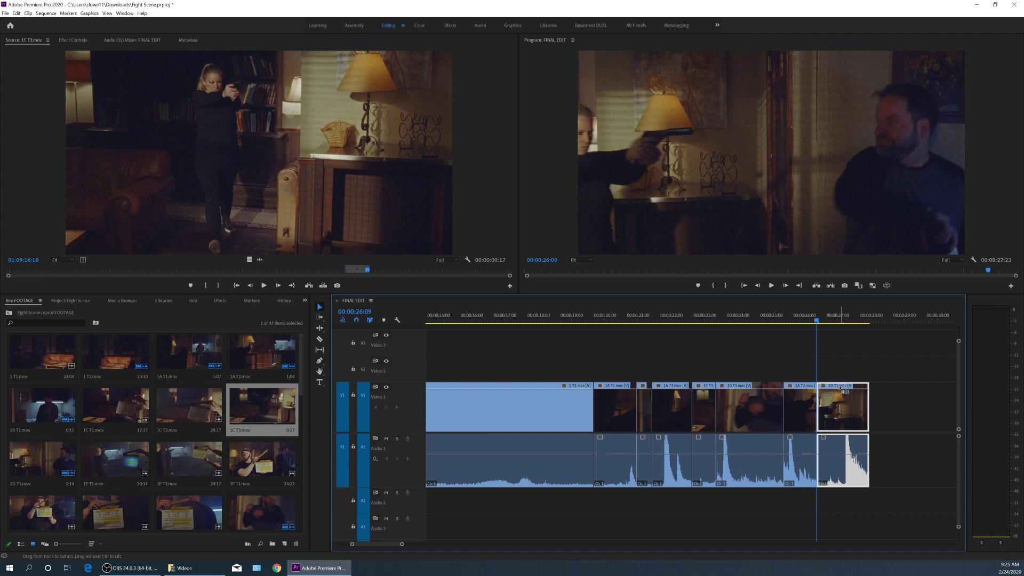
pyautogui.press('Delete')
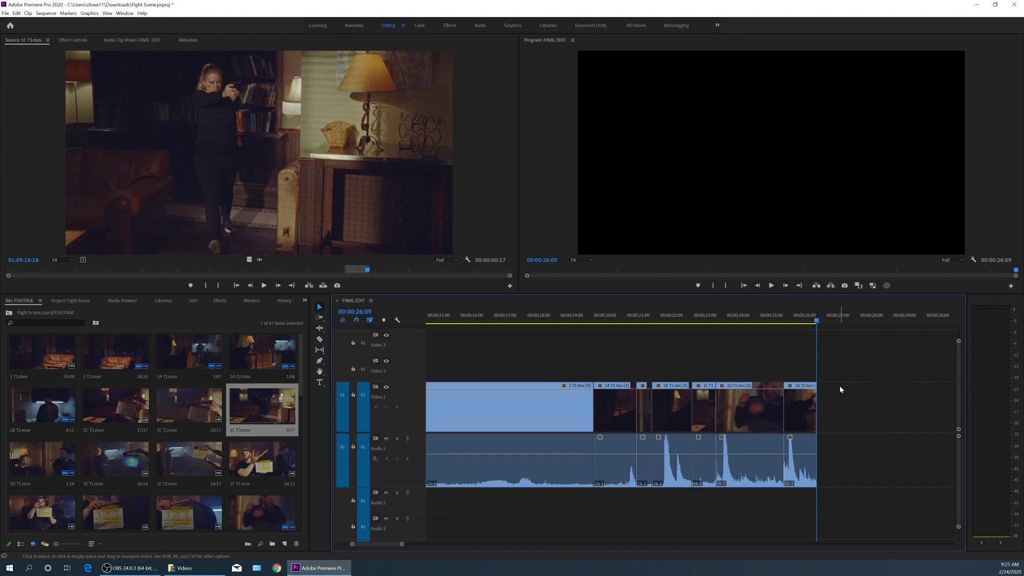
pyautogui.press('j')
pyautogui.press('j')
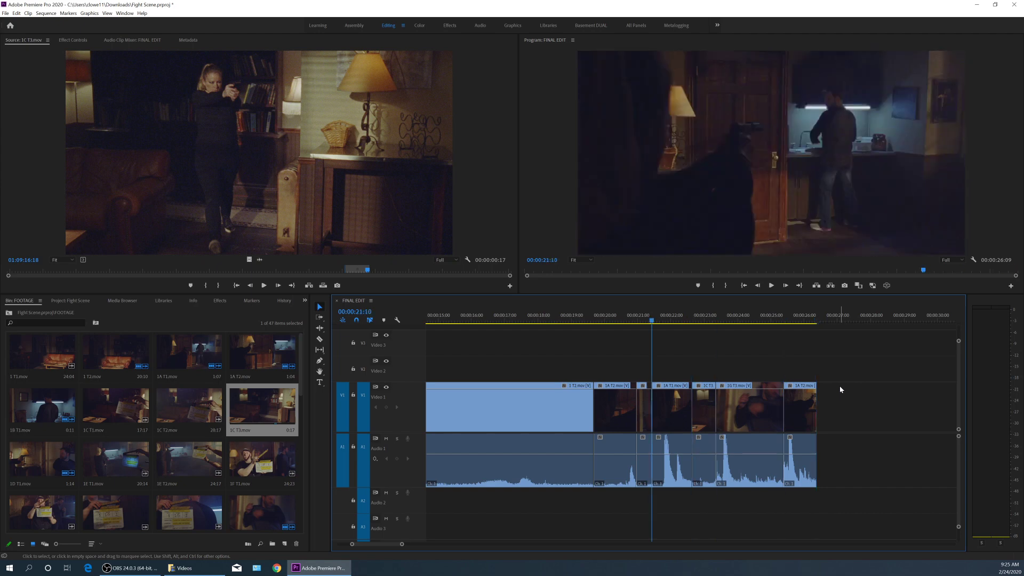
# Try an overwriting paste of the copied 1D T1.mov at the sequence start, undo it, and paste-insert the clip at 00:00:00:00 instead
pyautogui.press('Home')
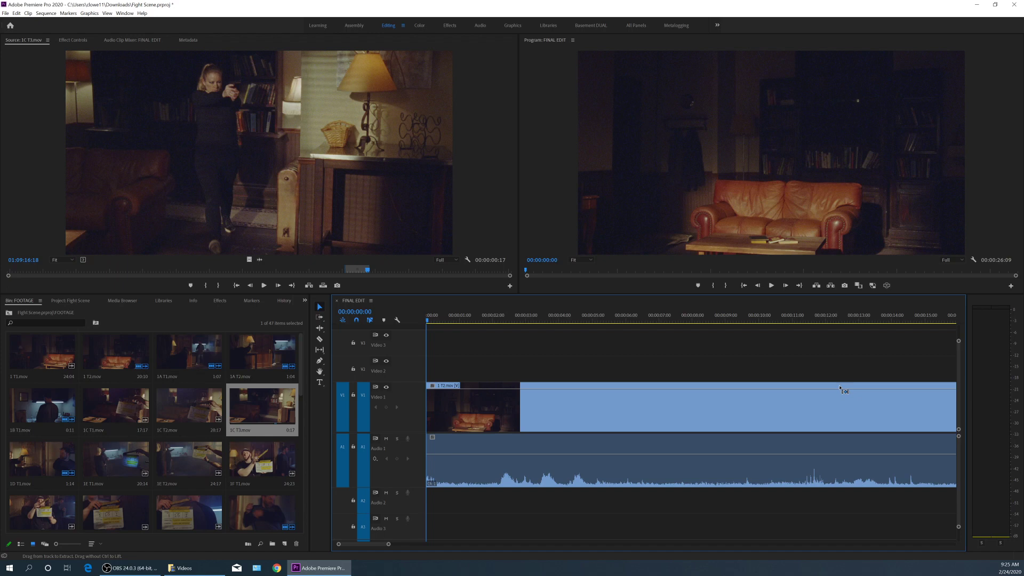
pyautogui.press(',')
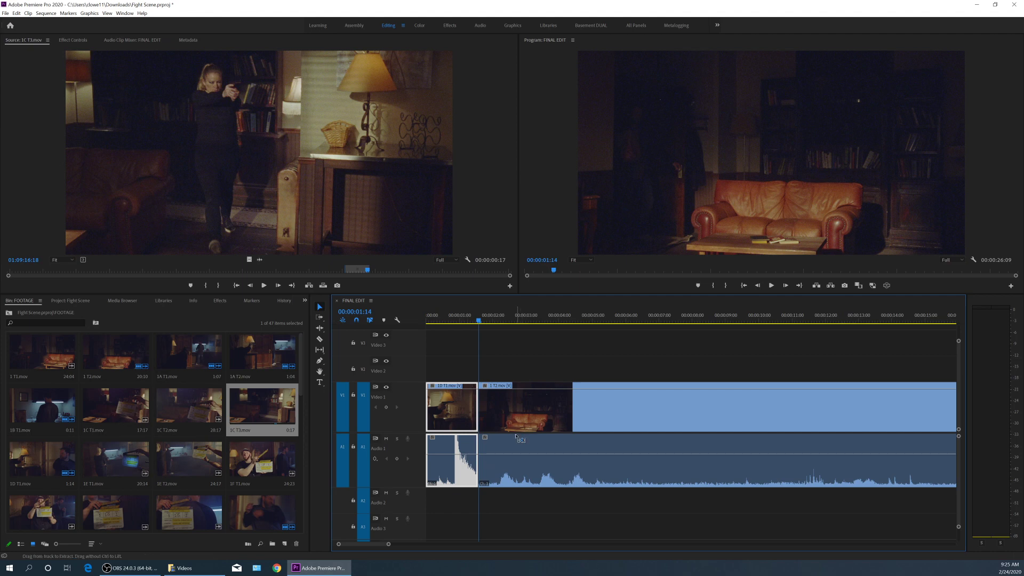
pyautogui.hotkey('ctrl', 'z')
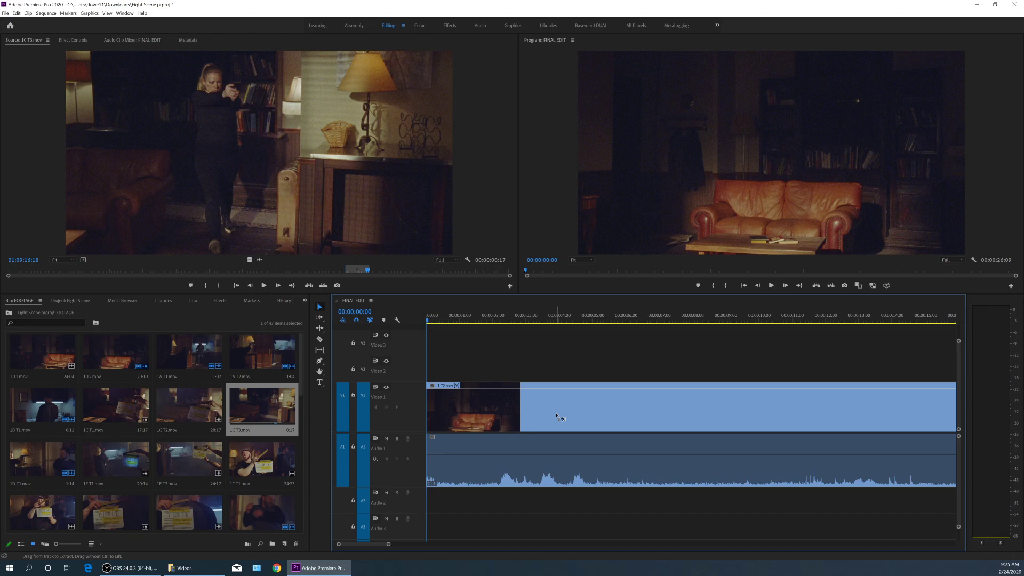
pyautogui.hotkey('ctrl', 'shift', 'v')
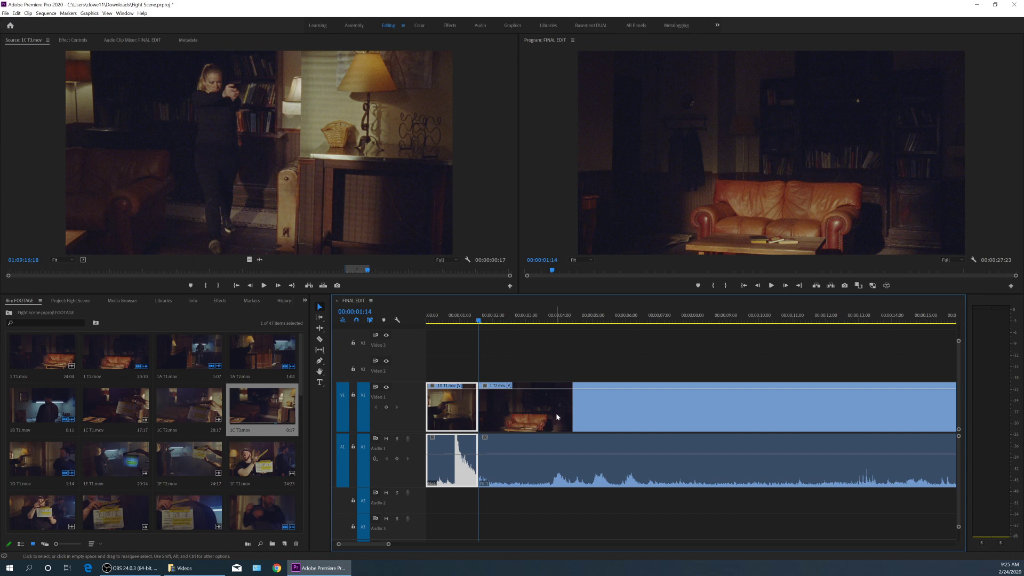
# Examine the inserted 1D T1.mov and its cut to 1 T2.mov at several timeline scales, finishing with the entire sequence in view
pyautogui.press('-')
pyautogui.press('-')
pyautogui.press('=')
pyautogui.press('=')
pyautogui.press('=')
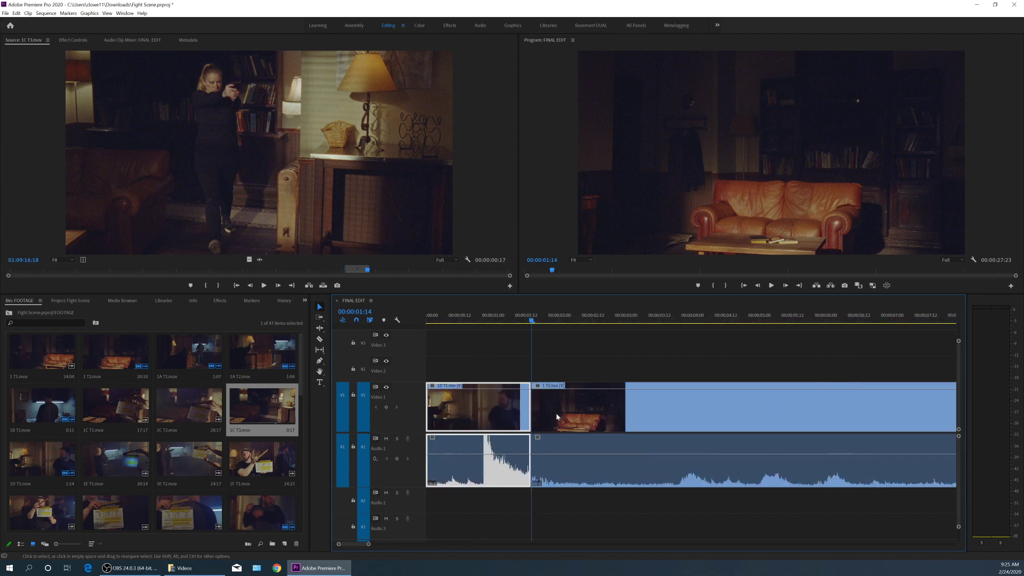
pyautogui.press('\\')
pyautogui.press('=')
pyautogui.press('=')
pyautogui.press('=')
pyautogui.press('-')
pyautogui.press('-')
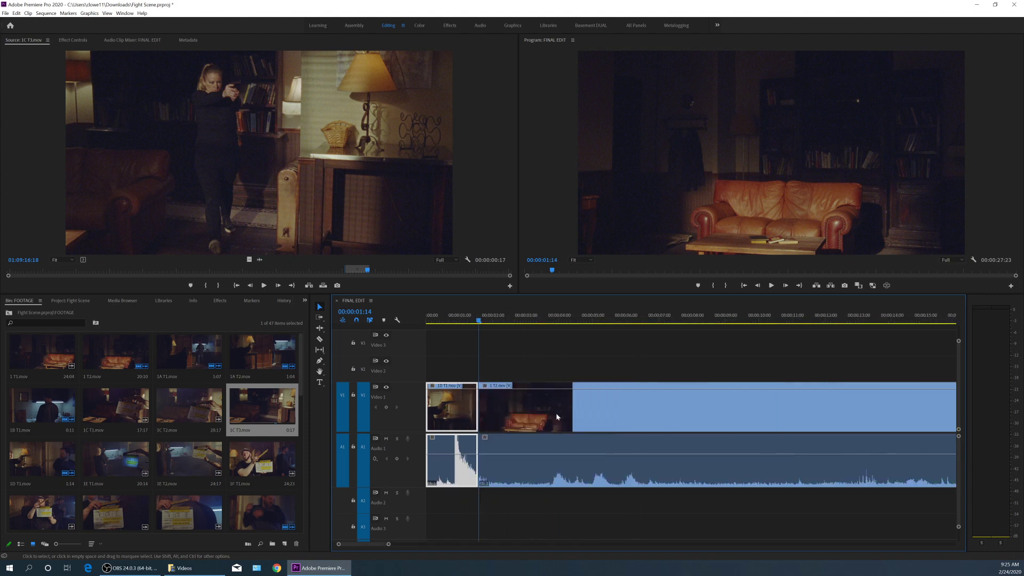
pyautogui.press('-')
pyautogui.press('=')
pyautogui.press('=')
pyautogui.press('=')
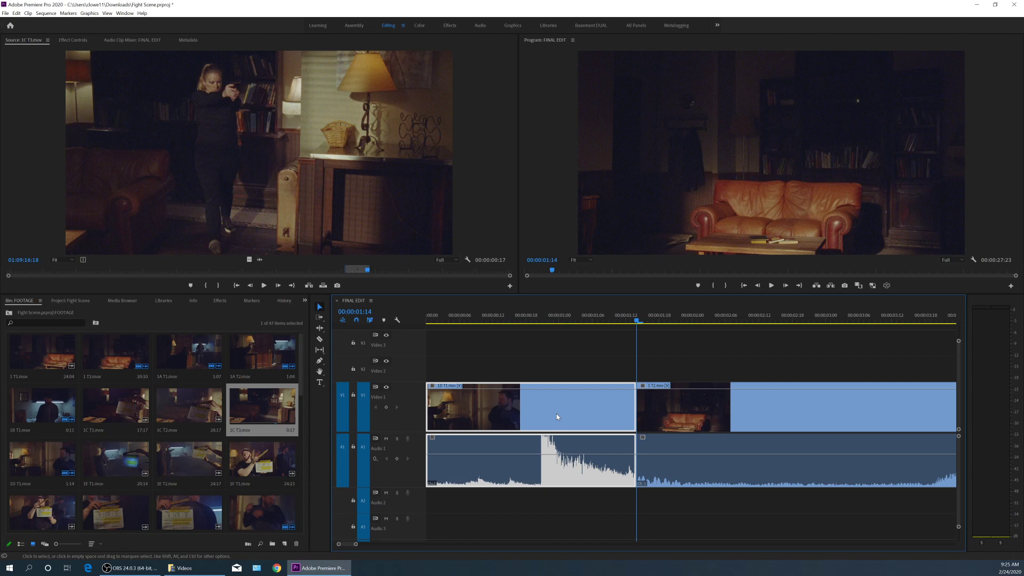
pyautogui.press('\\')
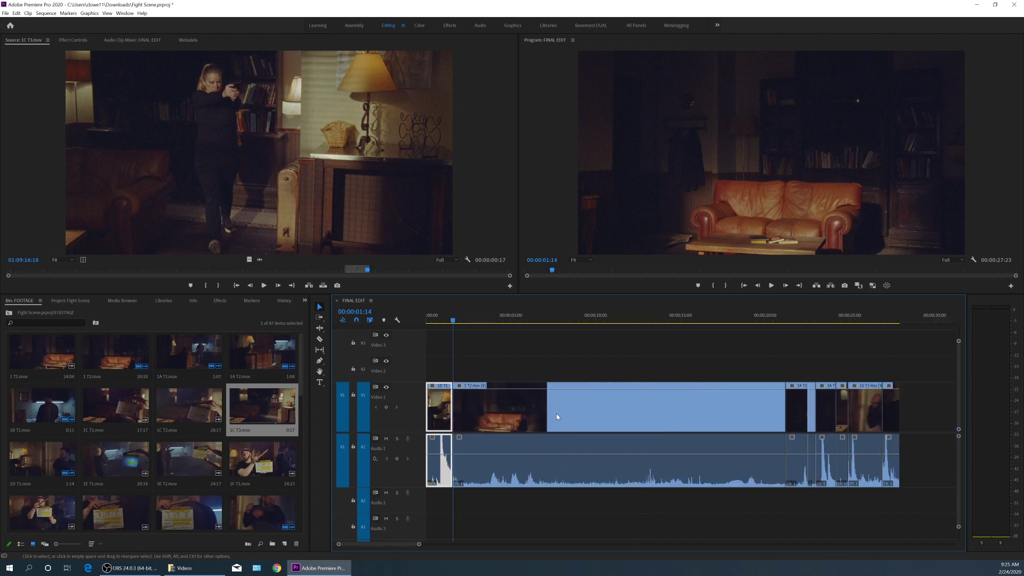
pyautogui.press('=')
pyautogui.press('=')
pyautogui.press('=')
pyautogui.press('-')
pyautogui.press('-')
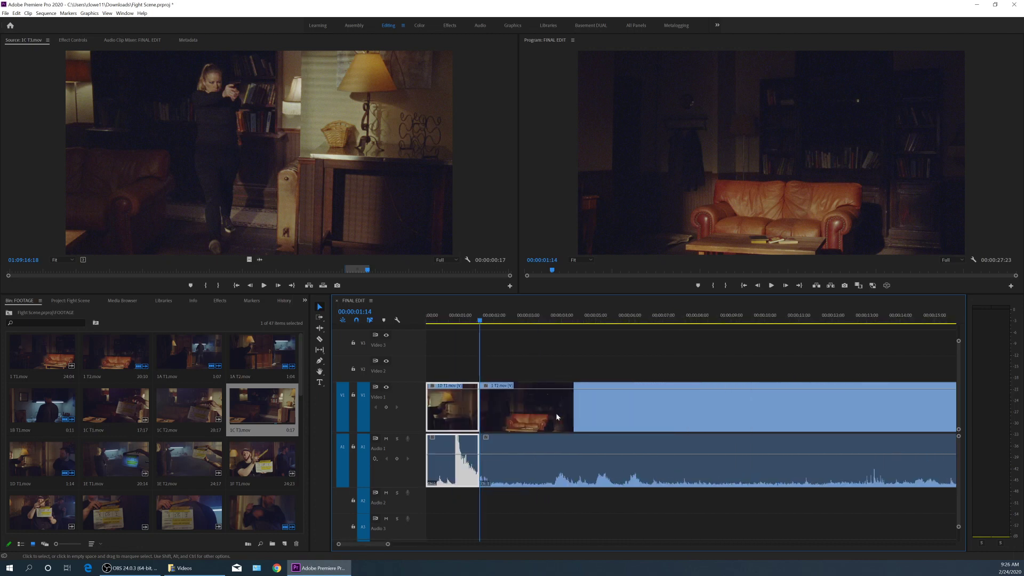
pyautogui.press('-')
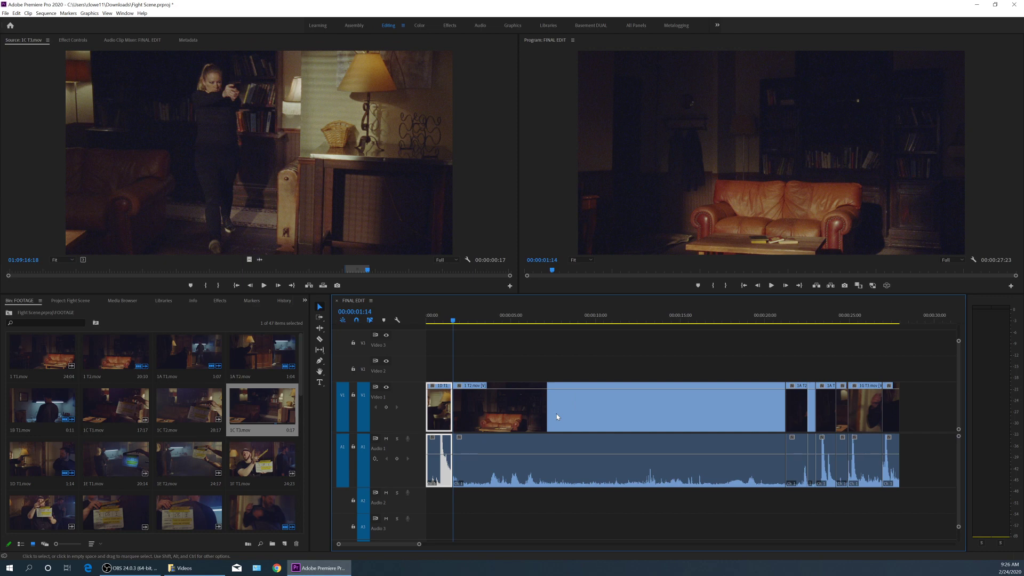